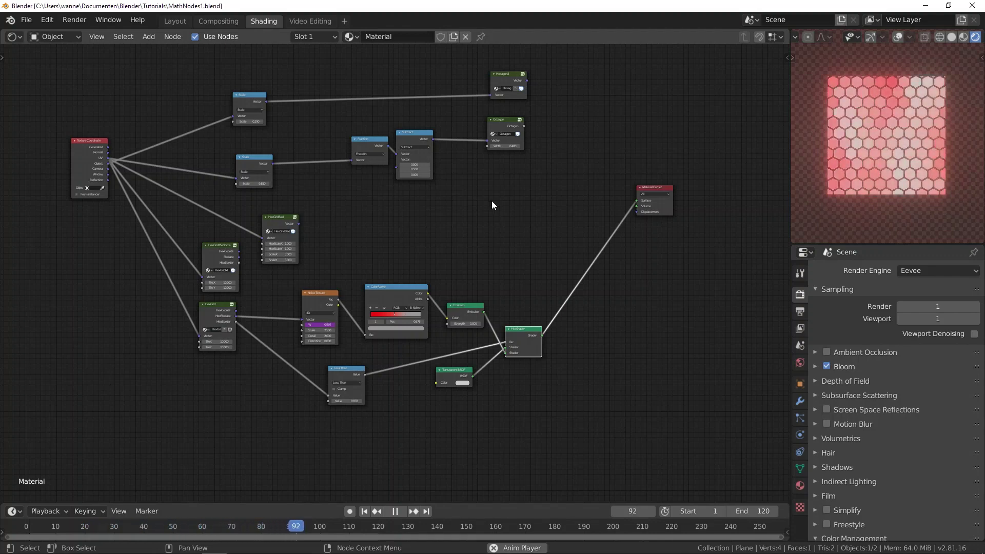
Stop the animation and preview the Hexagon2, HexGridMediocre and Octagon node groups one after another through the viewer.
key(space)
click(503, 78)
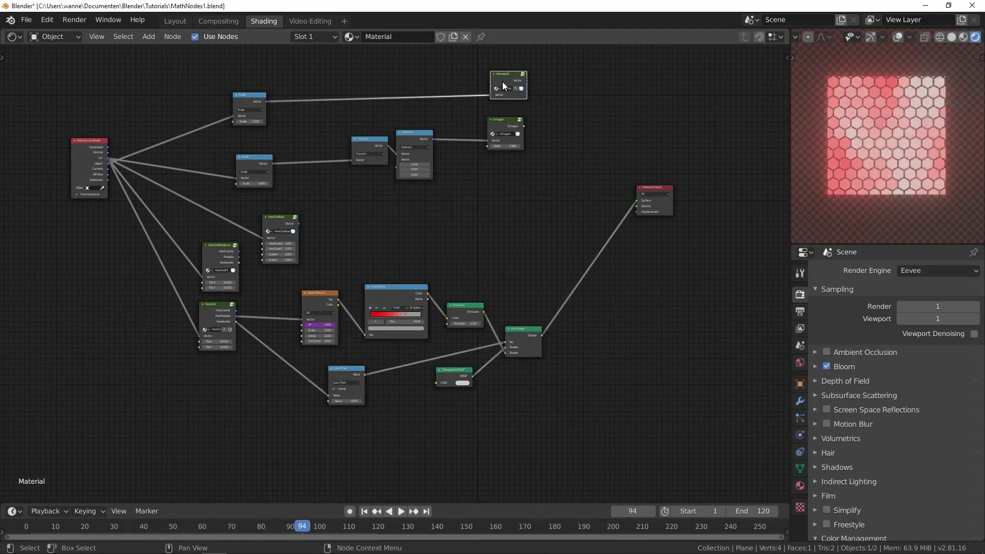
ctrl+shift+click(510, 82)
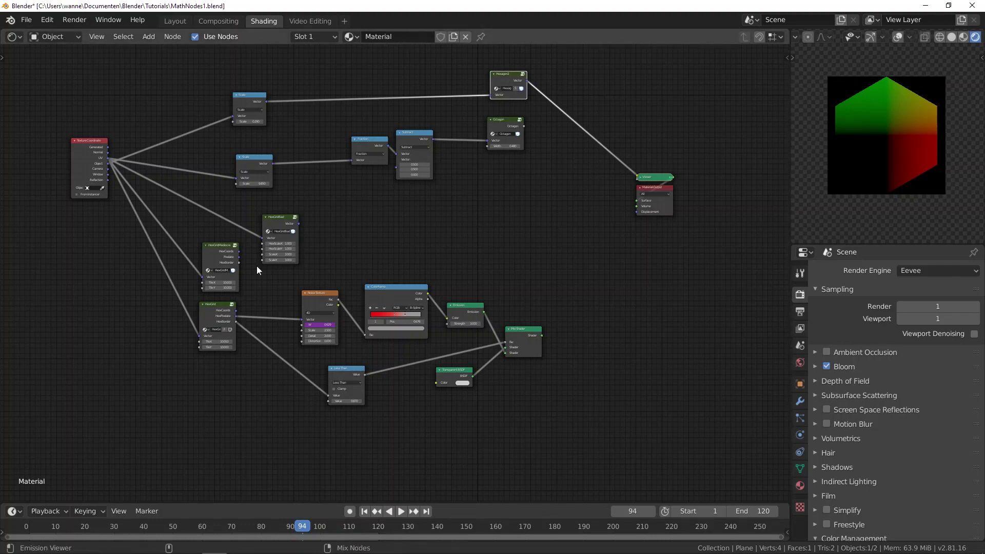
ctrl+shift+click(226, 258)
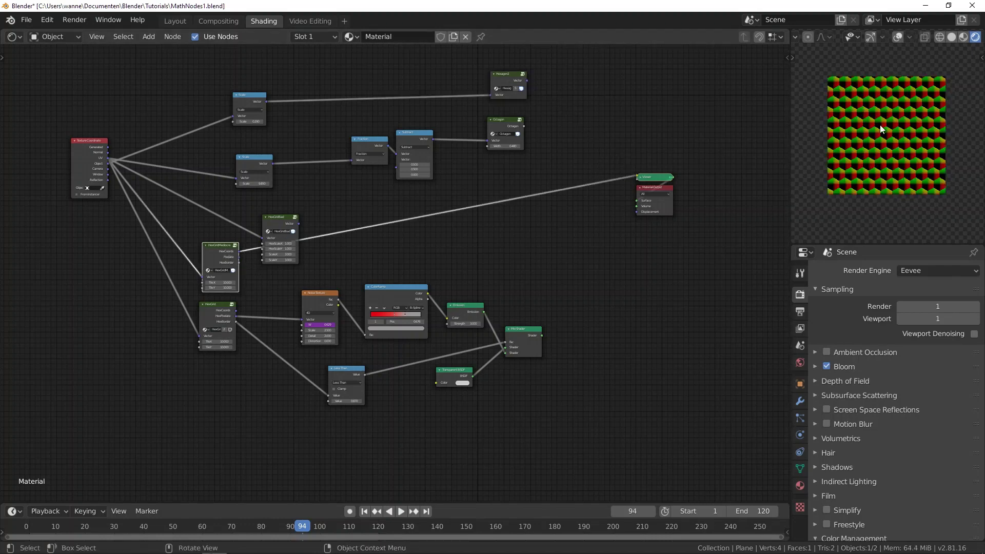
scroll(883, 151, up, 5)
scroll(901, 154, down, 3)
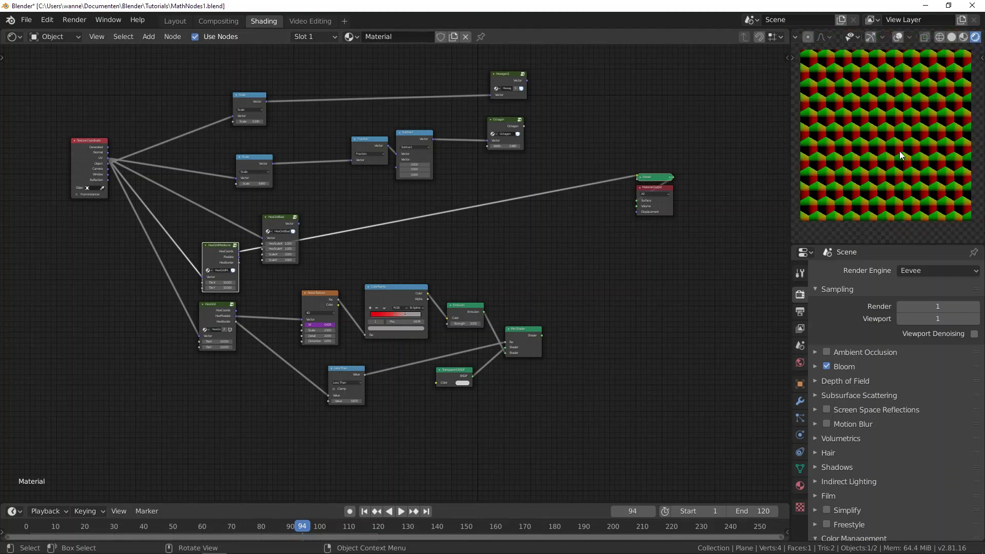
ctrl+shift+click(505, 122)
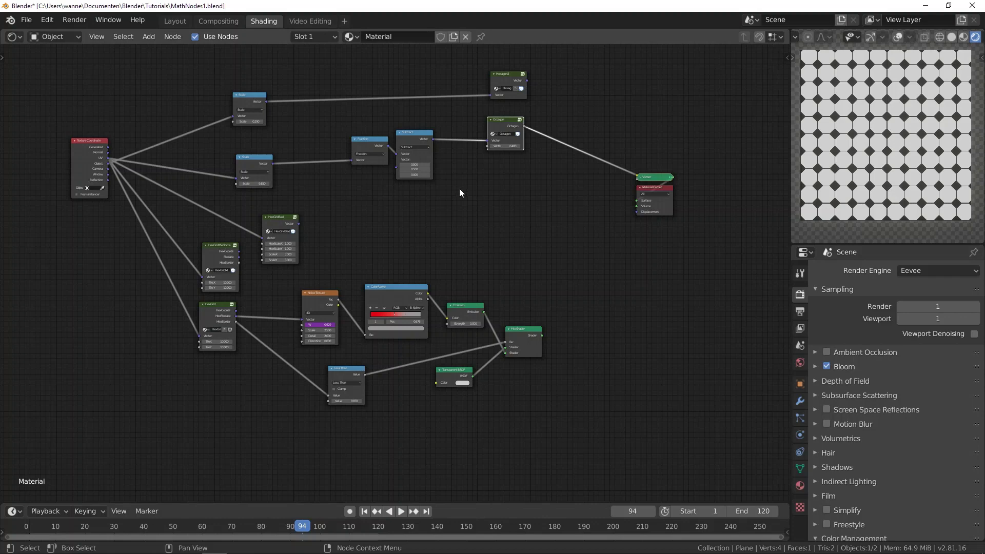
scroll(460, 189, up, 2)
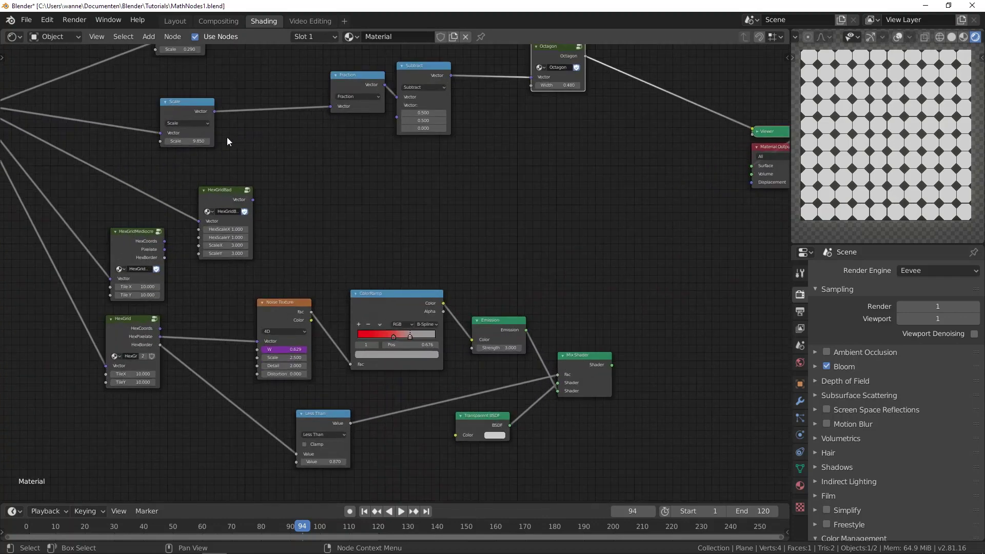
Try the octagon pattern with an Octagon width of 0.37 and with scales of 1 and 9.04 on its Scale node.
click(193, 140)
text(1)
key(Return)
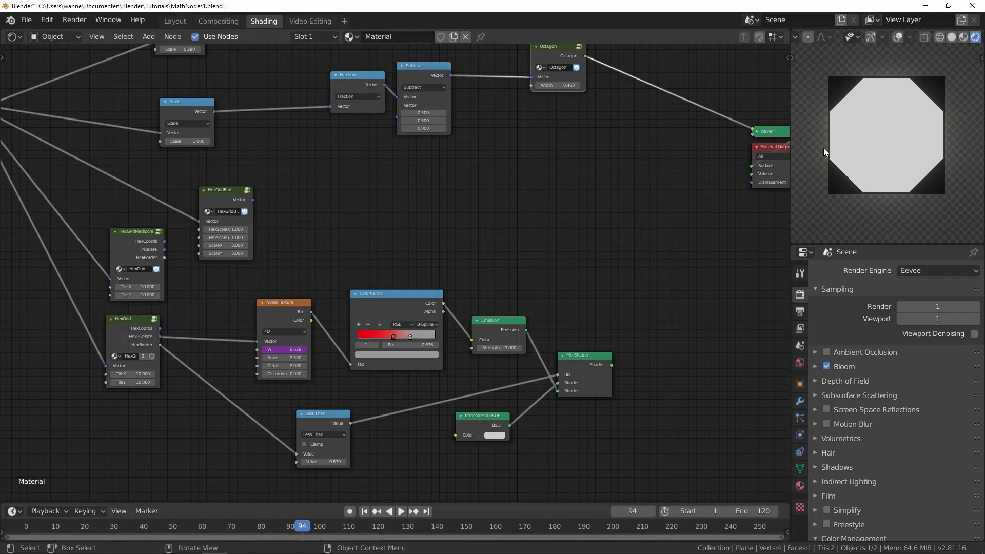
mouse_move(559, 85)
mouse_down()
mouse_move(580, 85)
mouse_move(527, 85)
mouse_move(561, 85)
mouse_move(549, 85)
mouse_up()
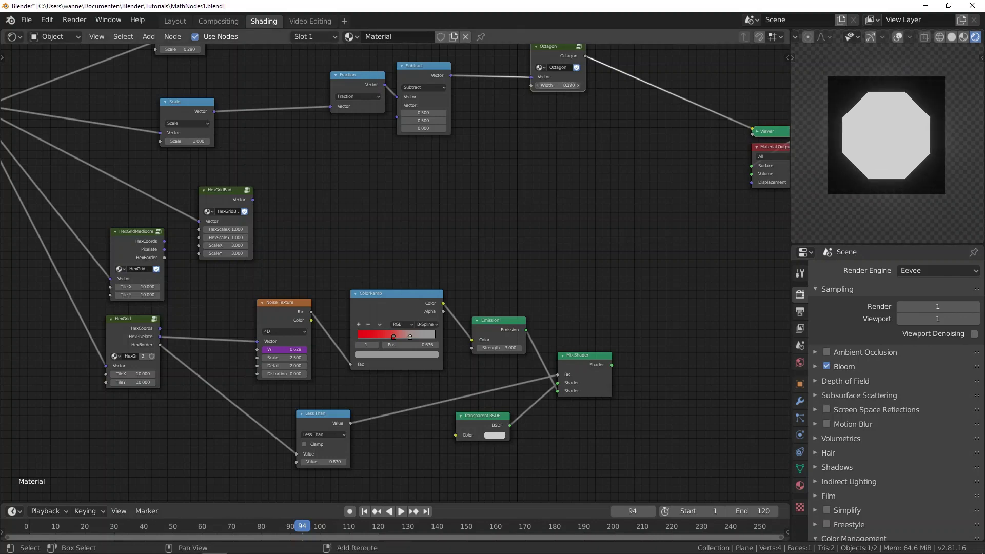
drag(189, 141, 710, 101)
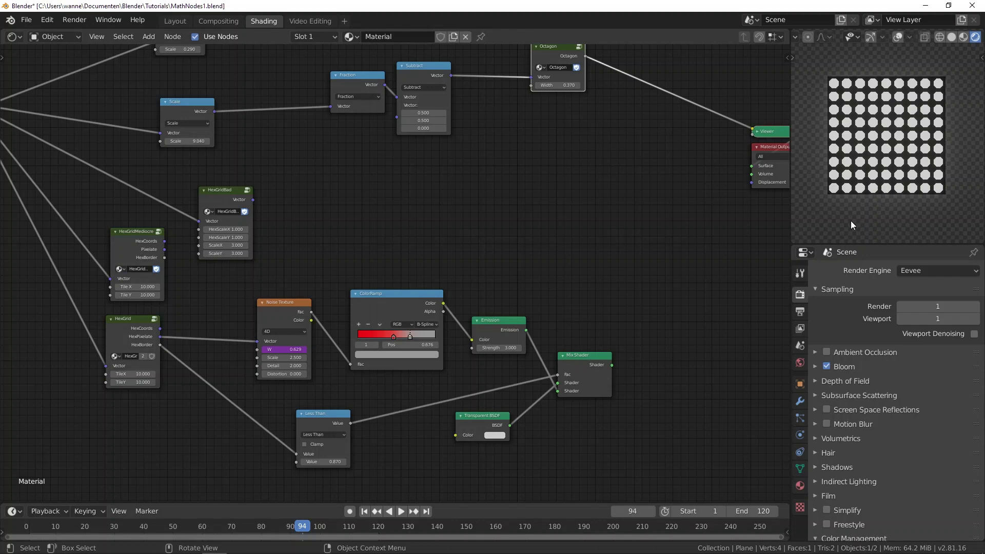
Set the Octagon group's width to 0.48 and the Scale node feeding its branch to 10.
middle_drag(631, 144, 610, 202)
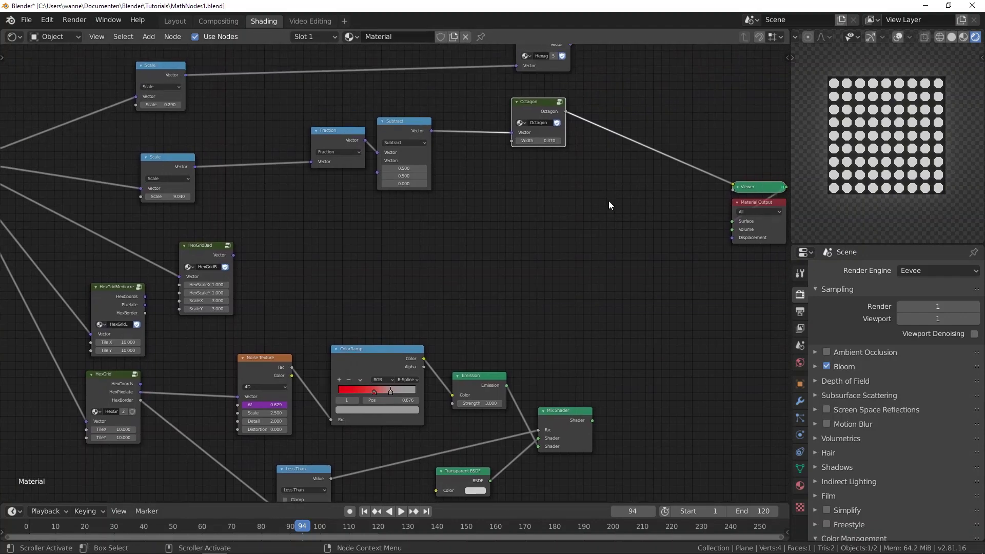
click(536, 142)
text(0.48)
key(Return)
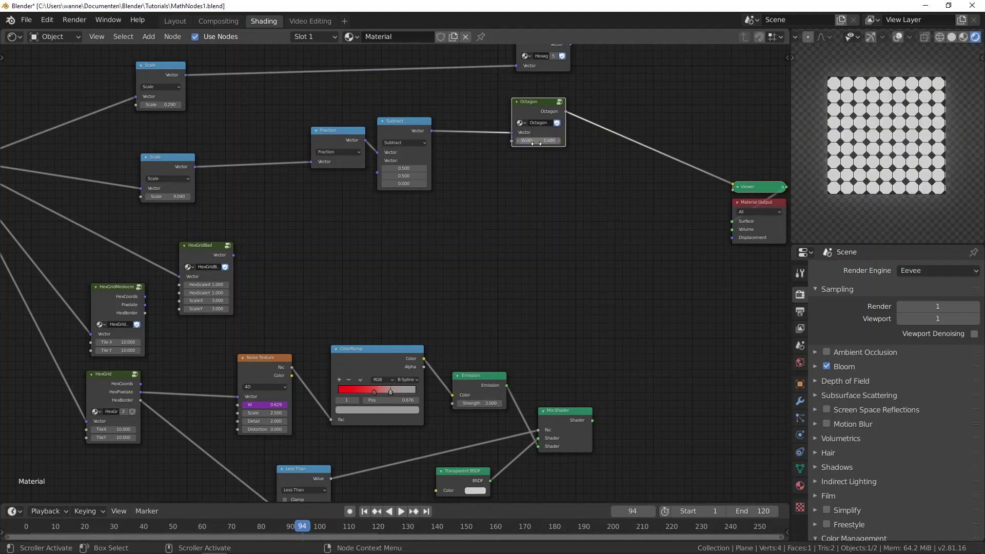
click(157, 196)
text(10)
key(Return)
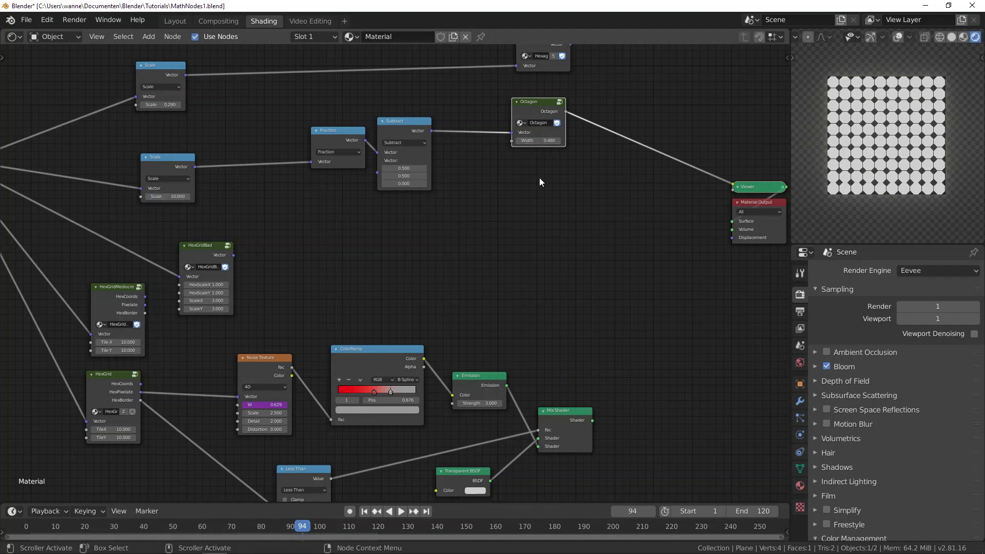
Switch to the Desmos graphing calculator in the browser and examine the octagon in the Polygon graph.
middle_drag(485, 161, 471, 220)
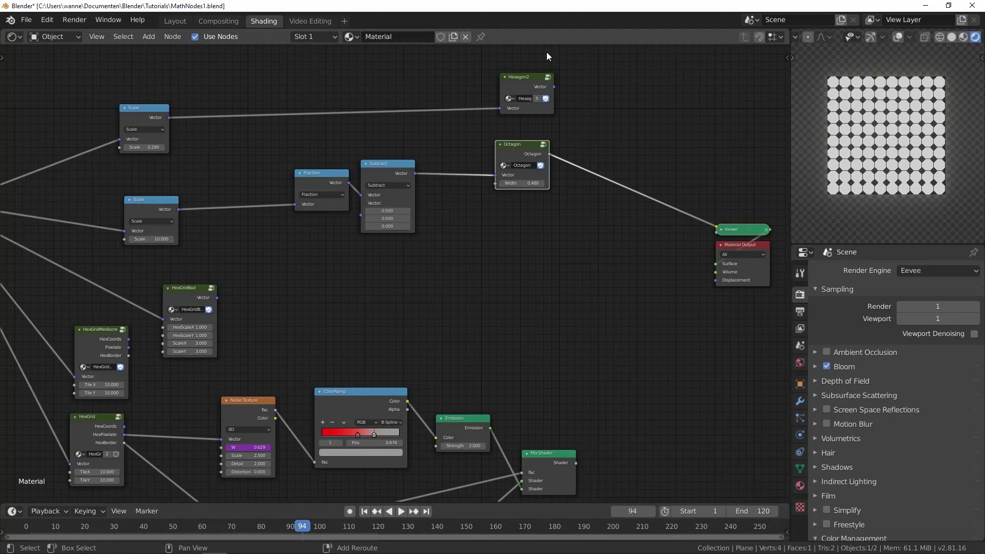
click(530, 88)
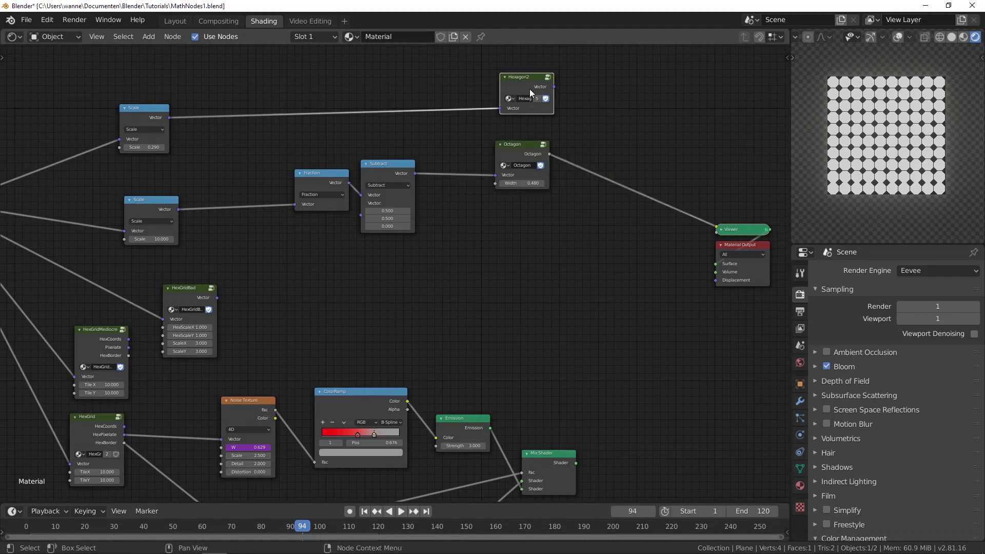
click(522, 146)
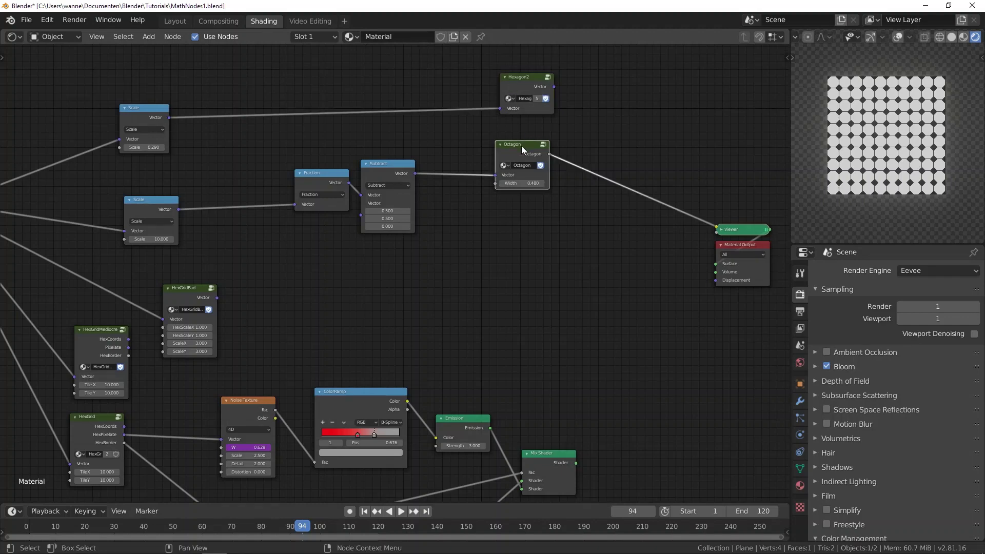
key(alt+Tab)
key(Tab)
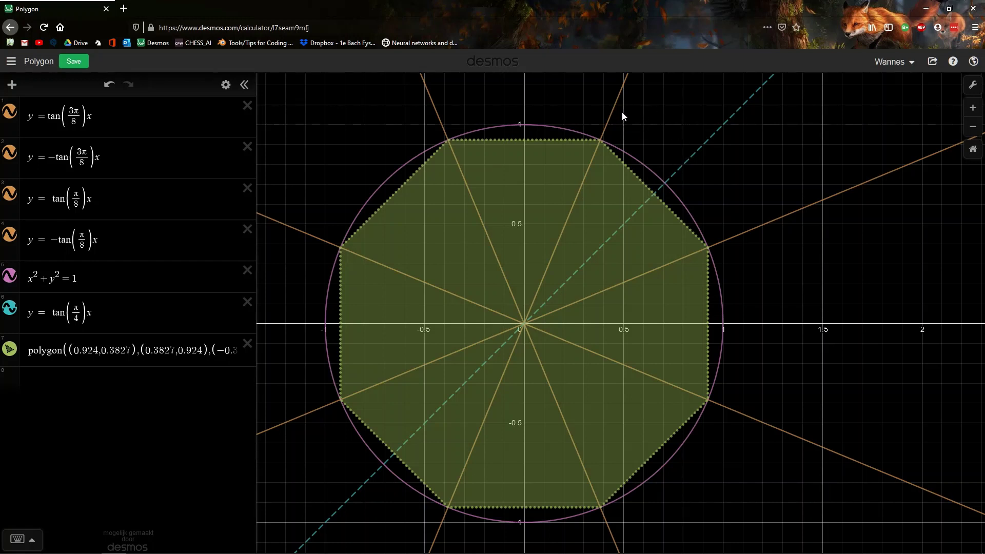
right_click(598, 196)
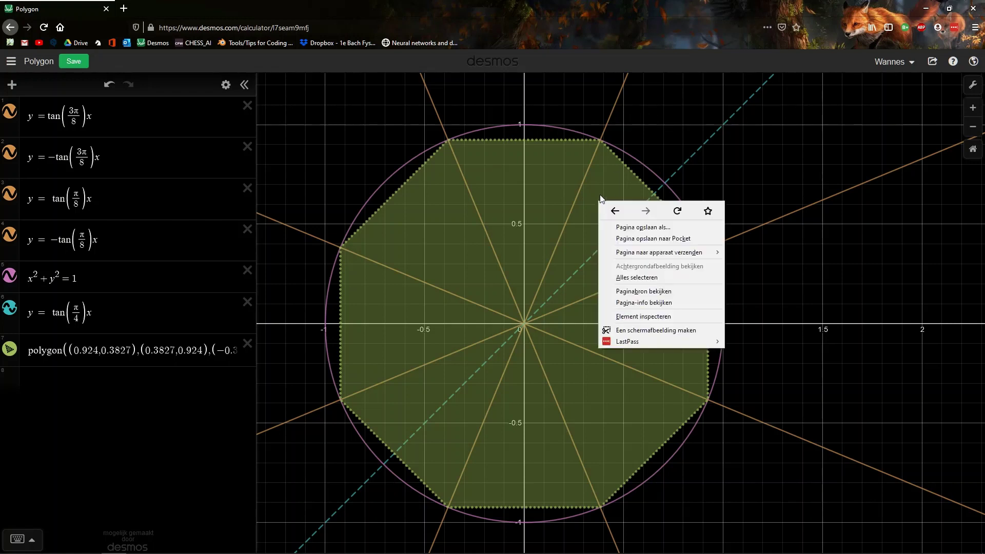
click(561, 259)
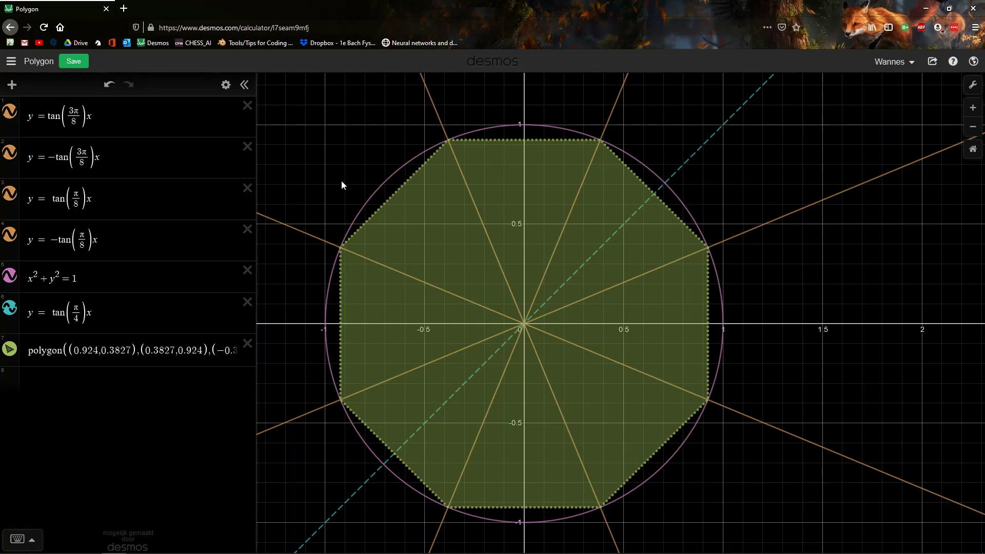
Open the saved Hexagon graph in Desmos, examine the hexagon's construction and switch back to Blender.
click(11, 61)
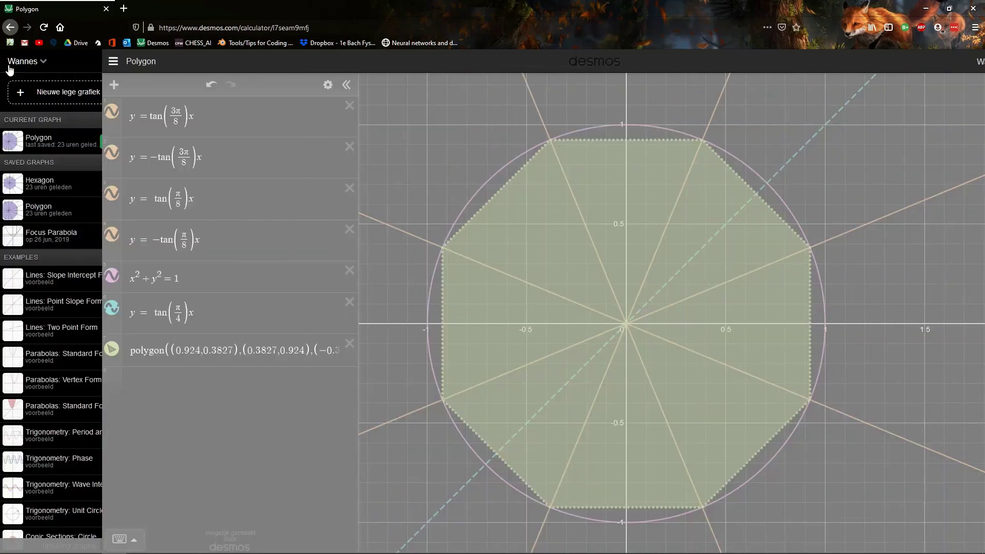
click(85, 186)
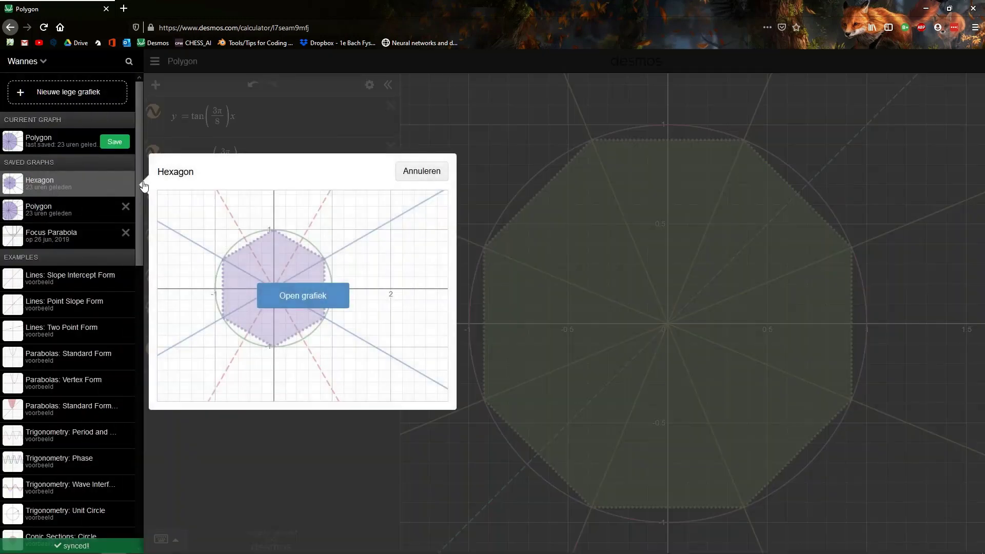
click(287, 301)
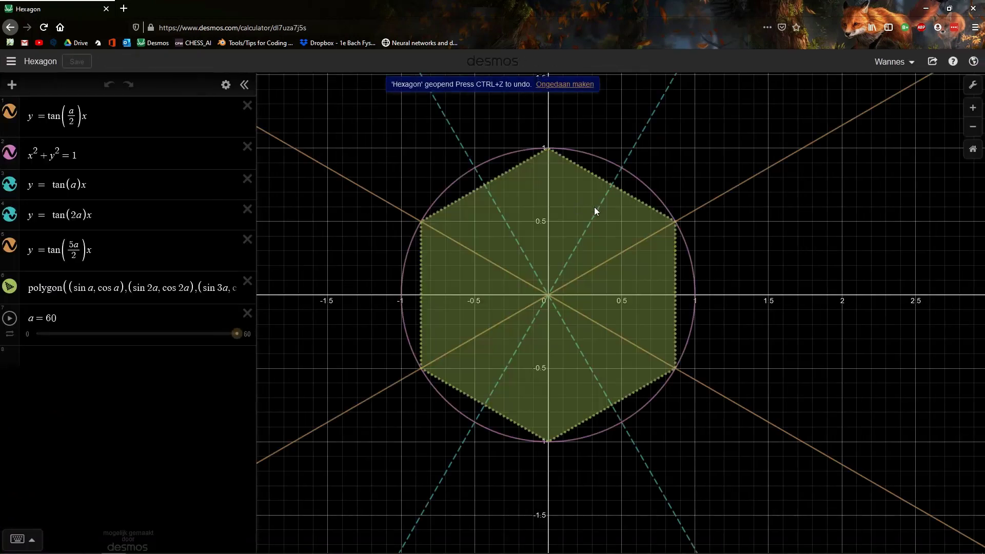
scroll(636, 306, up, 2)
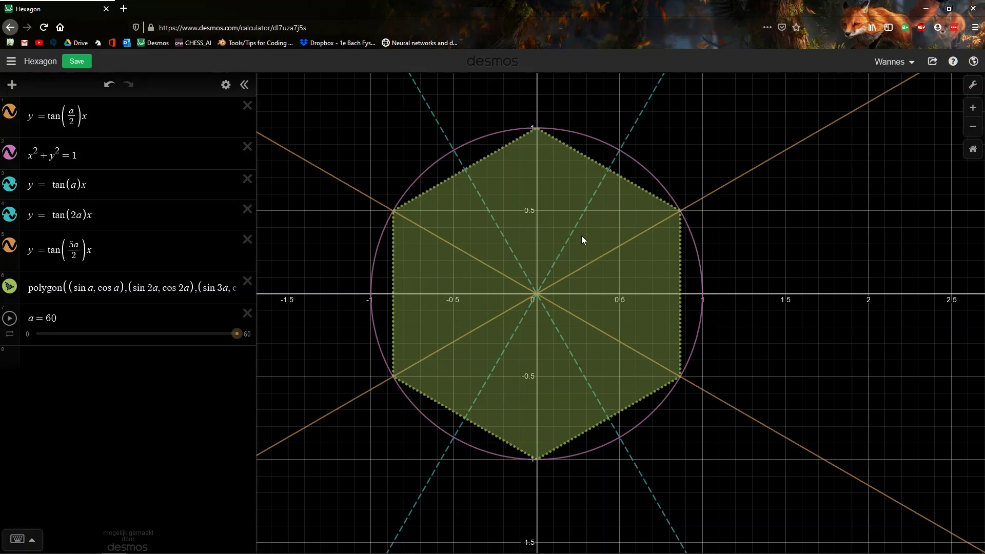
key(alt+Tab)
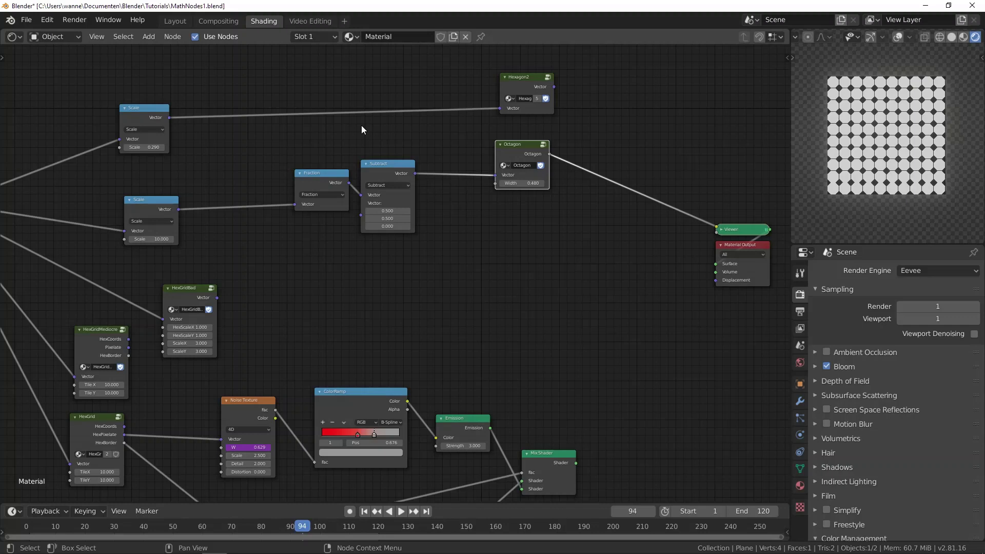
middle_drag(356, 136, 370, 197)
click(355, 35)
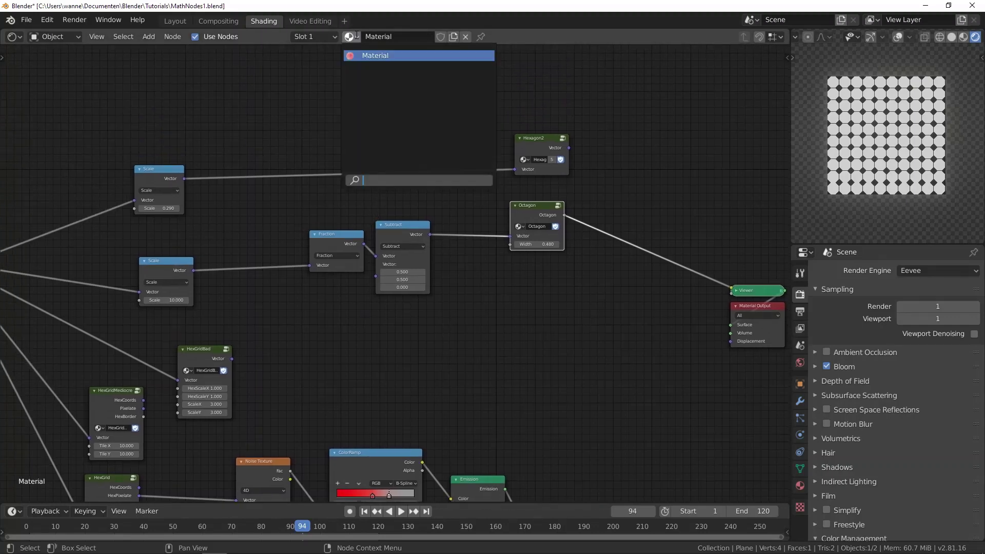
click(450, 35)
click(464, 36)
click(370, 37)
click(395, 56)
scroll(411, 73, down, 4)
Add a second material slot with a new material, replacing its default shader with a Texture Coordinate node previewed through the viewer.
click(800, 486)
click(974, 271)
click(425, 37)
click(488, 119)
key(x)
click(352, 37)
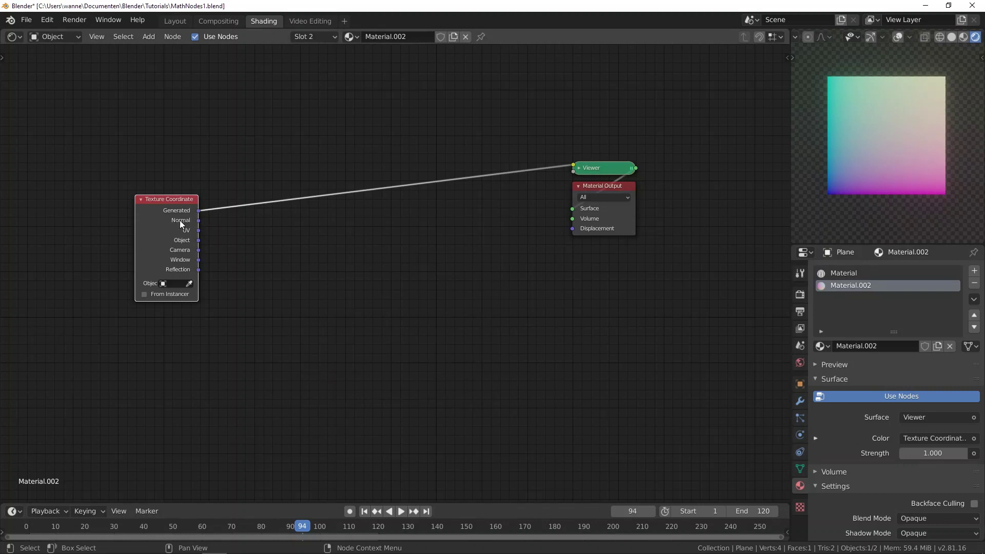
Insert a Separate XYZ node after the Texture Coordinate's Generated output and cycle the viewer through its components, ending on X.
middle_drag(282, 243, 204, 263)
drag(90, 260, 38, 258)
middle_drag(179, 259, 267, 291)
key(shift+a)
mouse_move(233, 267)
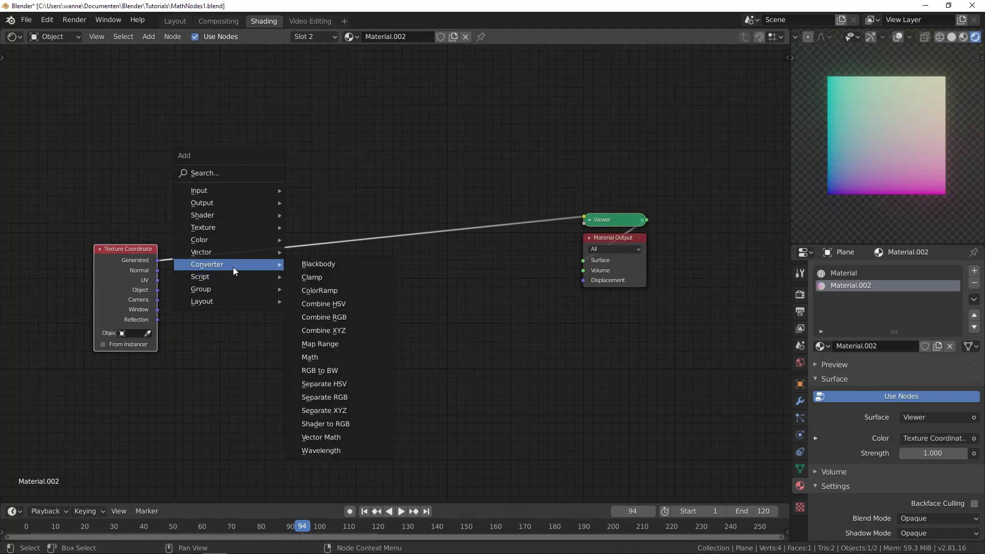
click(319, 410)
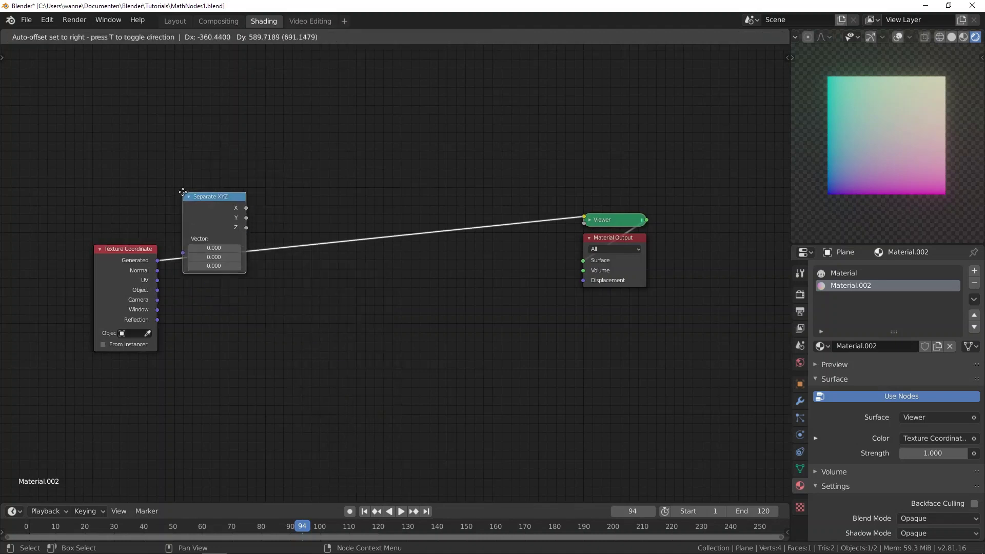
click(199, 210)
drag(134, 294, 121, 268)
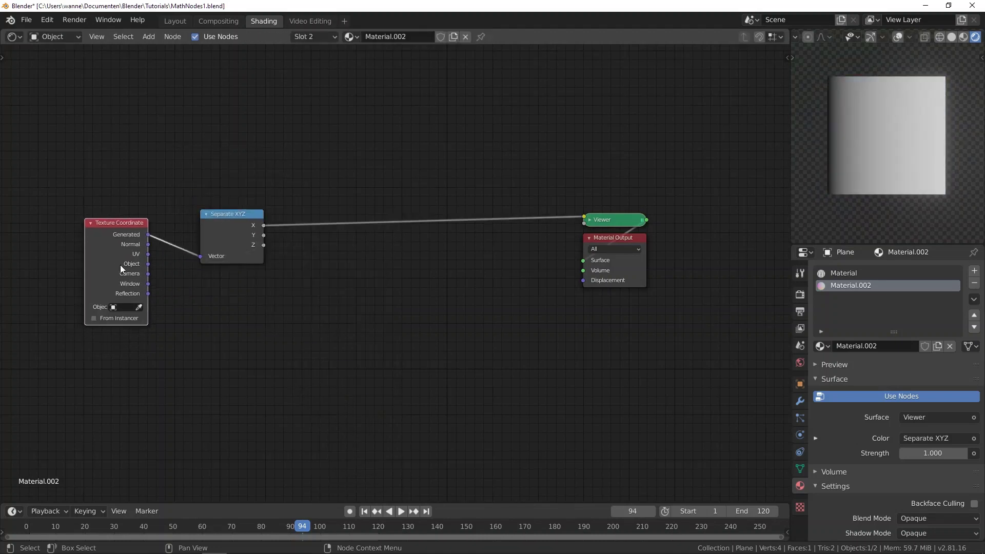
ctrl+shift+click(251, 236)
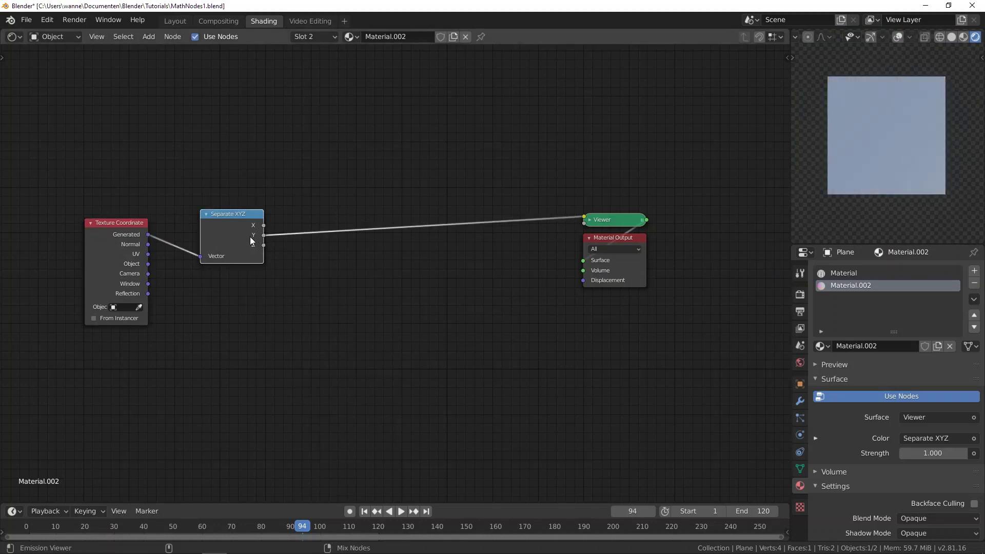
ctrl+shift+click(250, 236)
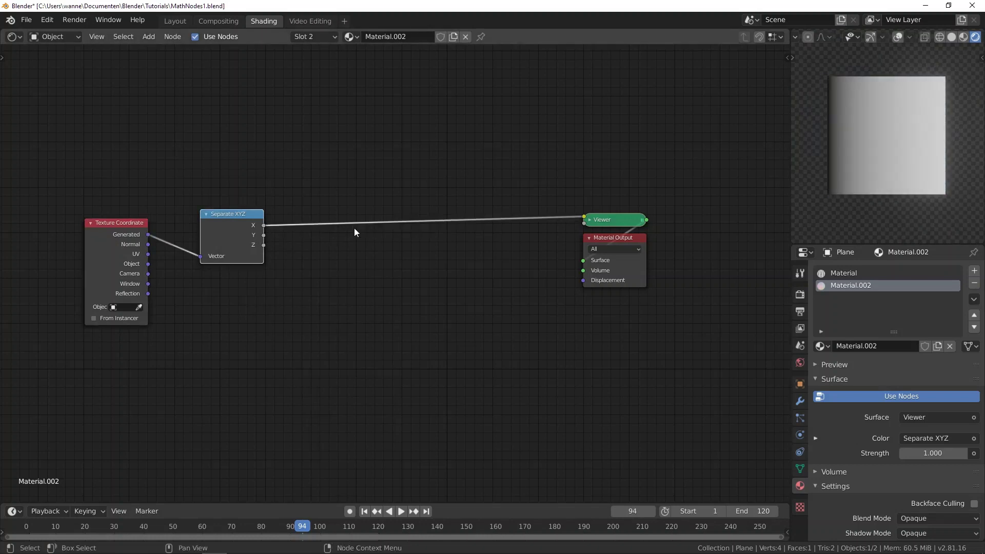
Insert a Math node set to Absolute between the Separate XYZ node's X output and the viewer.
key(shift+a)
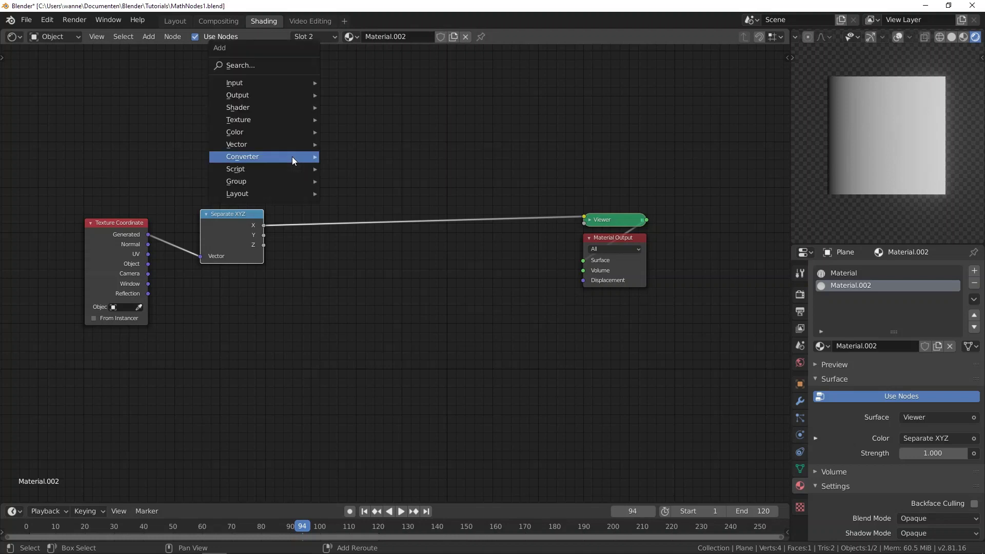
mouse_move(282, 146)
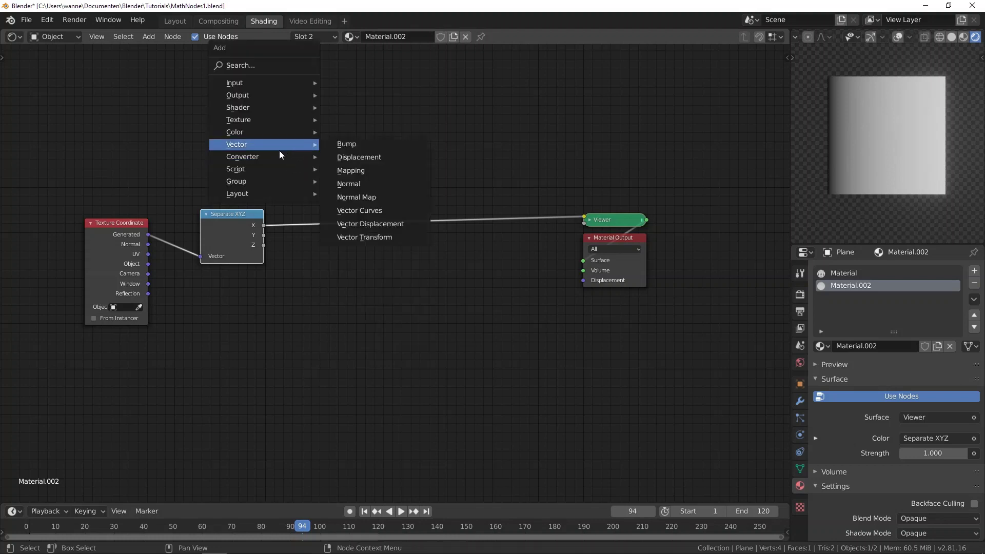
click(352, 249)
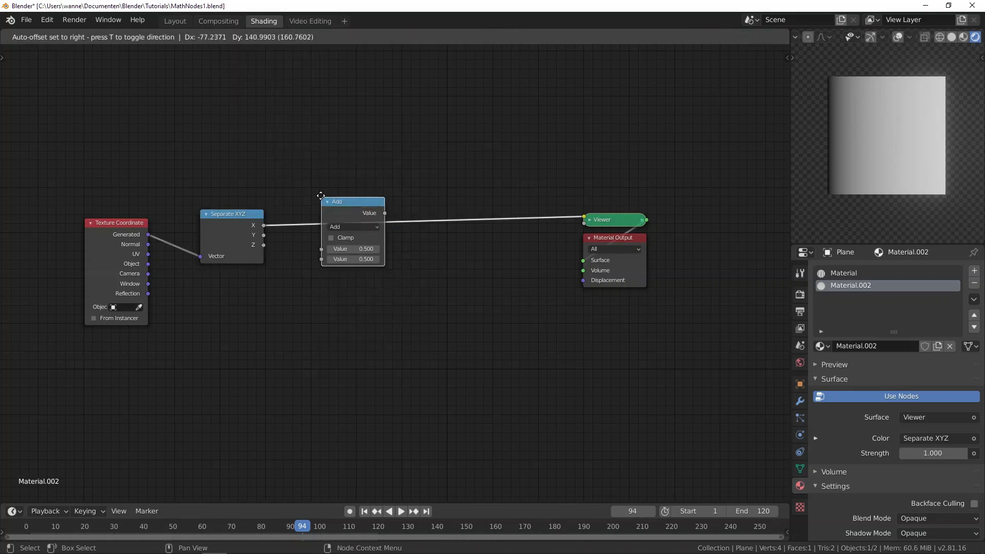
click(353, 249)
click(344, 208)
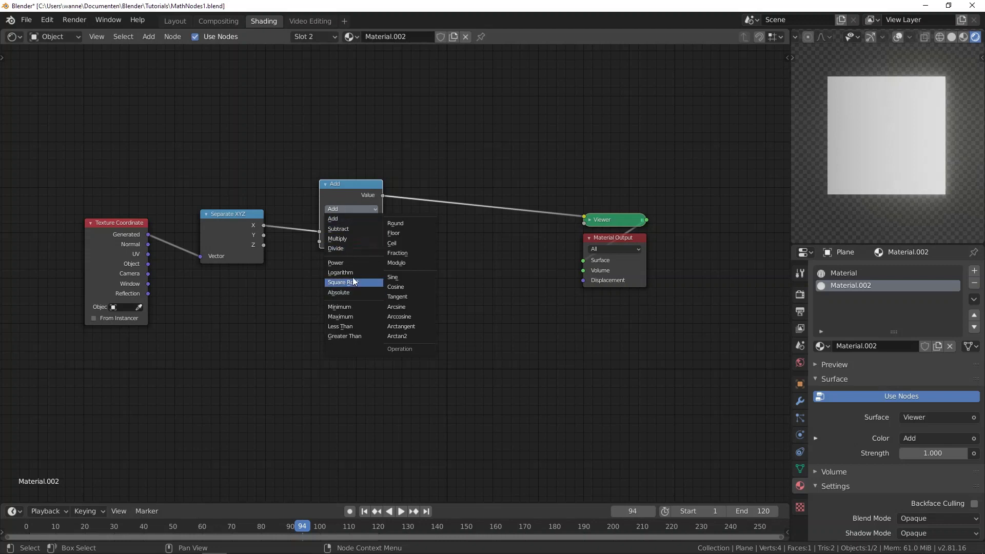
click(353, 291)
Move the Absolute node up and duplicate it below, feeding the copy from the Separate XYZ node's Y output.
drag(340, 181, 319, 151)
key(shift+d)
click(329, 224)
drag(264, 236, 311, 269)
drag(338, 227, 327, 226)
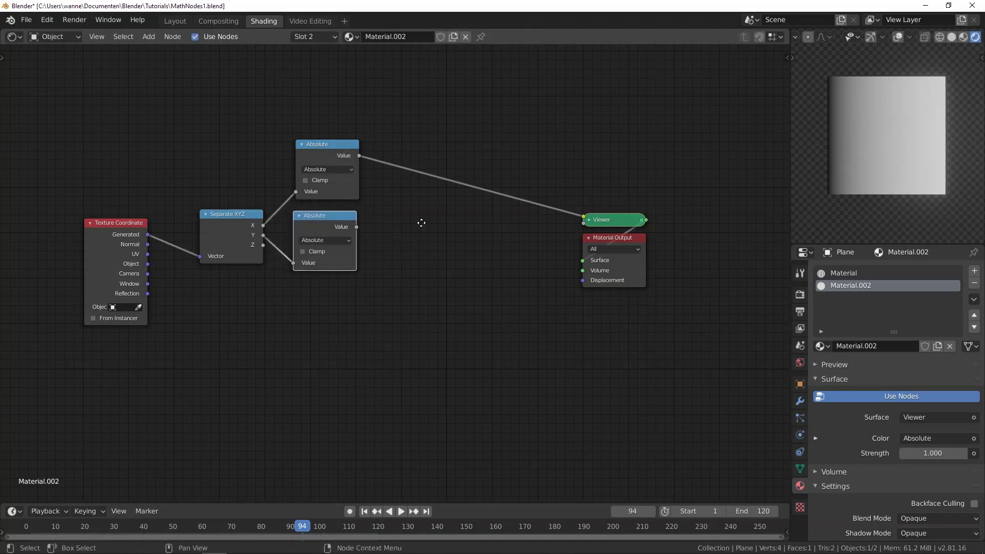
Move the lower Absolute node down and add a Value node set to pi/3 between the two Absolute nodes.
middle_drag(424, 223, 288, 212)
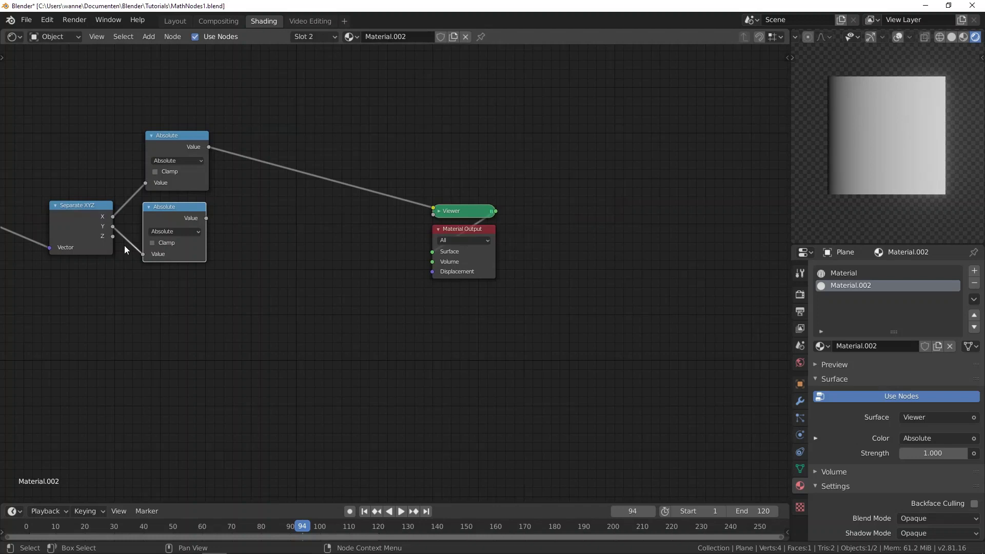
drag(166, 224, 161, 297)
key(shift+a)
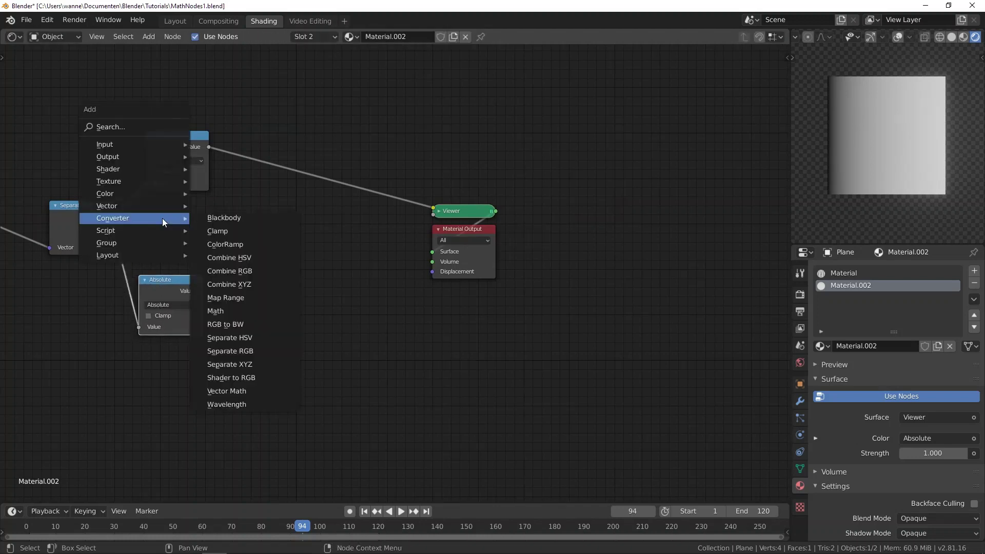
mouse_move(180, 149)
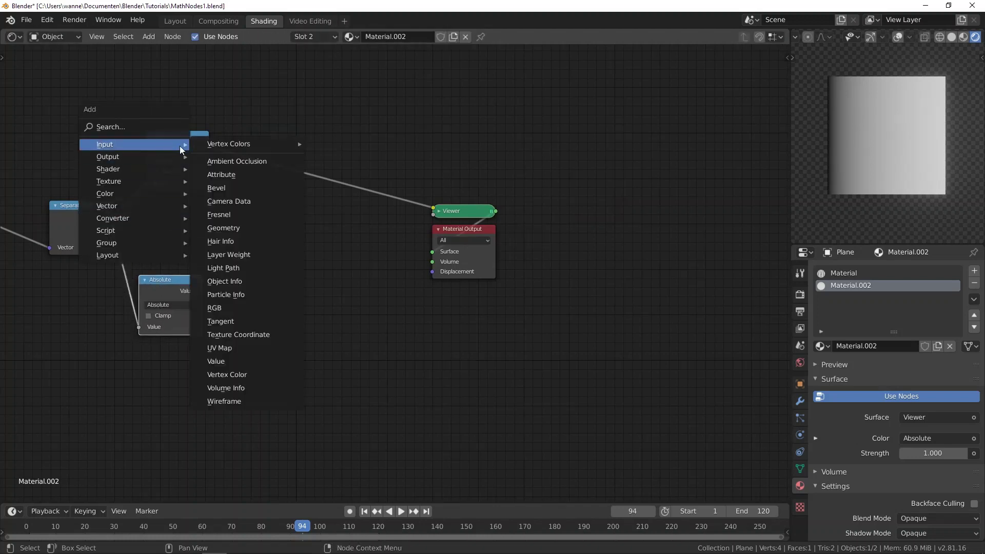
click(227, 359)
click(142, 220)
click(159, 246)
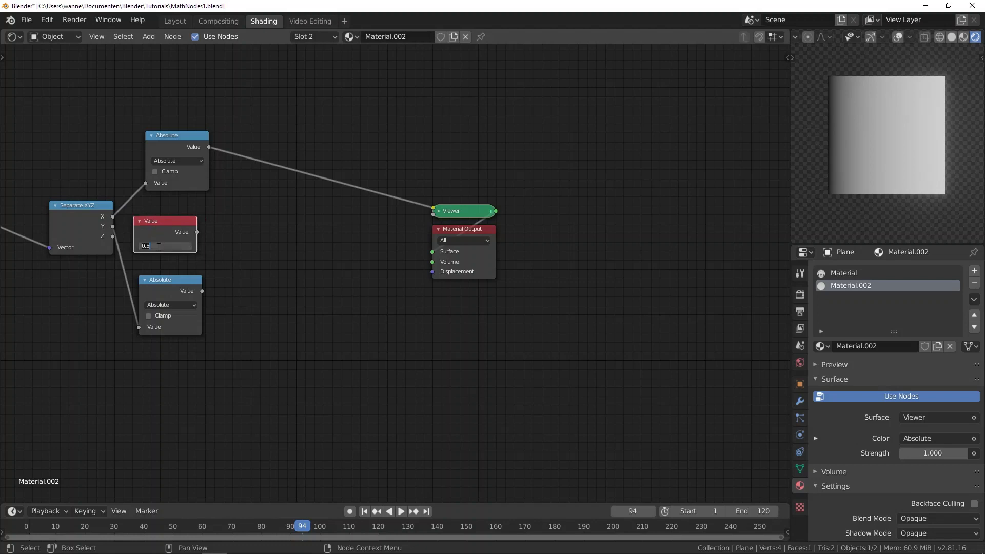
text(pi/3)
key(Return)
Label the new Value node 60°.
key(F2)
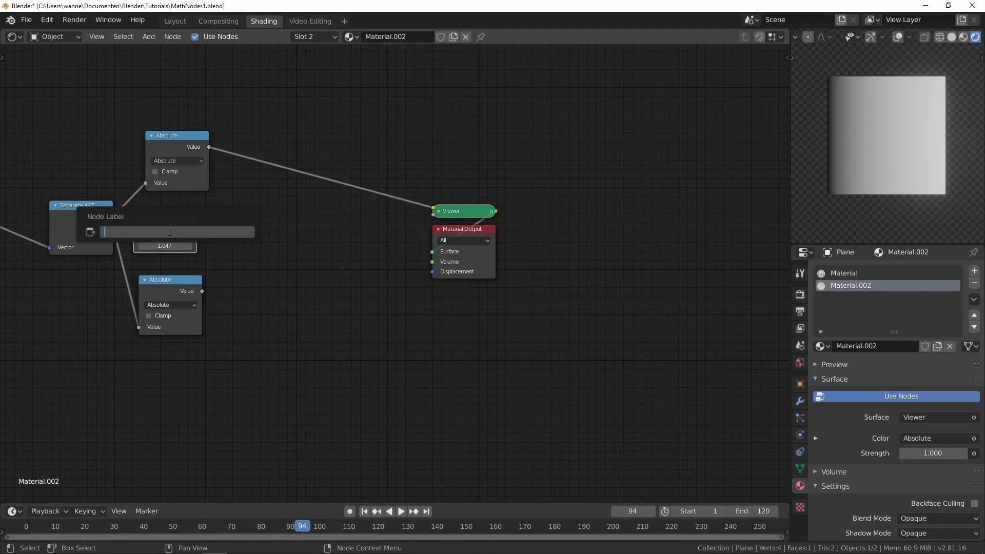
text(60°)
key(Return)
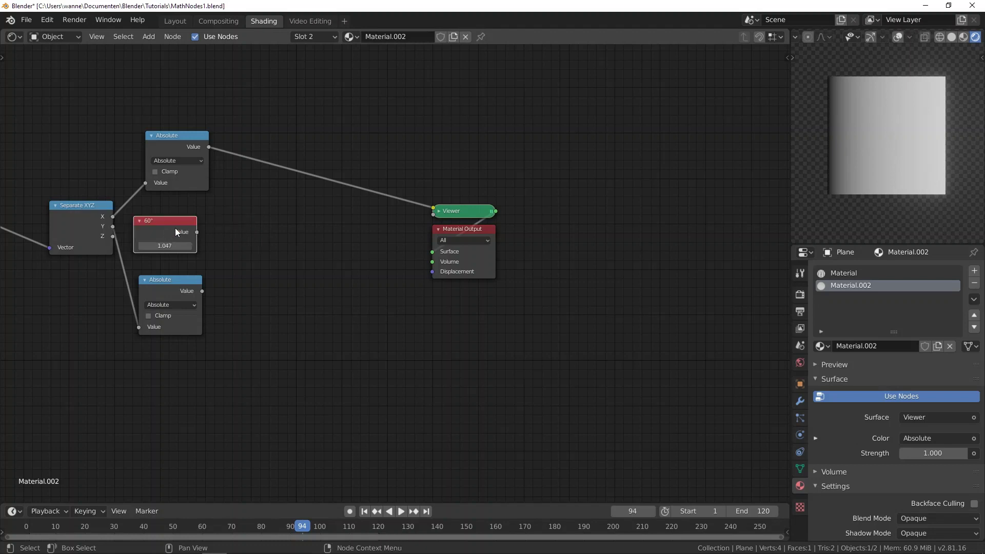
Duplicate the upper Absolute node, set the copy to Cosine and feed it from the 60° value.
click(184, 137)
key(shift+d)
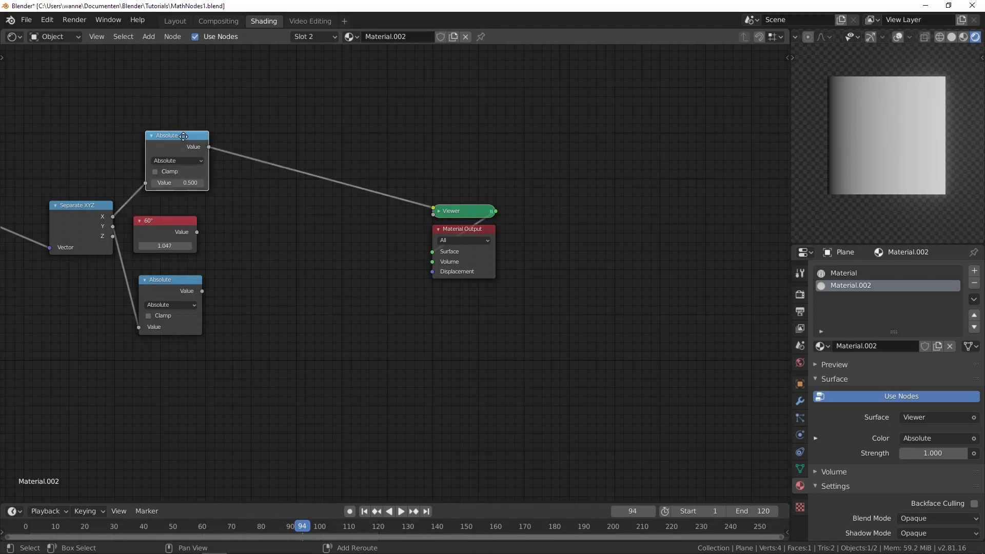
click(268, 192)
click(257, 215)
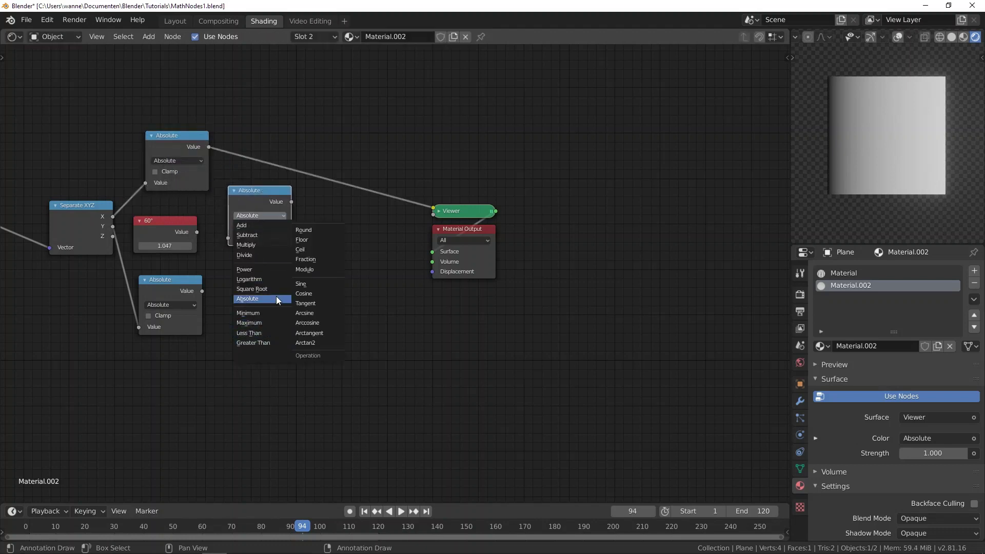
click(313, 294)
click(193, 236)
drag(197, 232, 229, 238)
drag(249, 195, 244, 183)
Duplicate the Cosine node below as a Sine node fed from the 60° value, and align the two nodes.
key(shift+d)
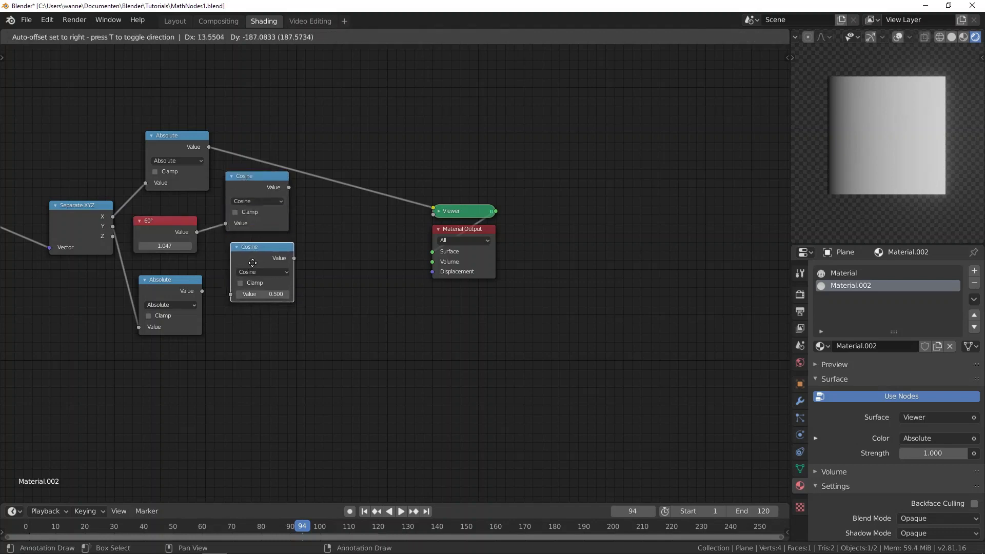
click(250, 254)
click(254, 272)
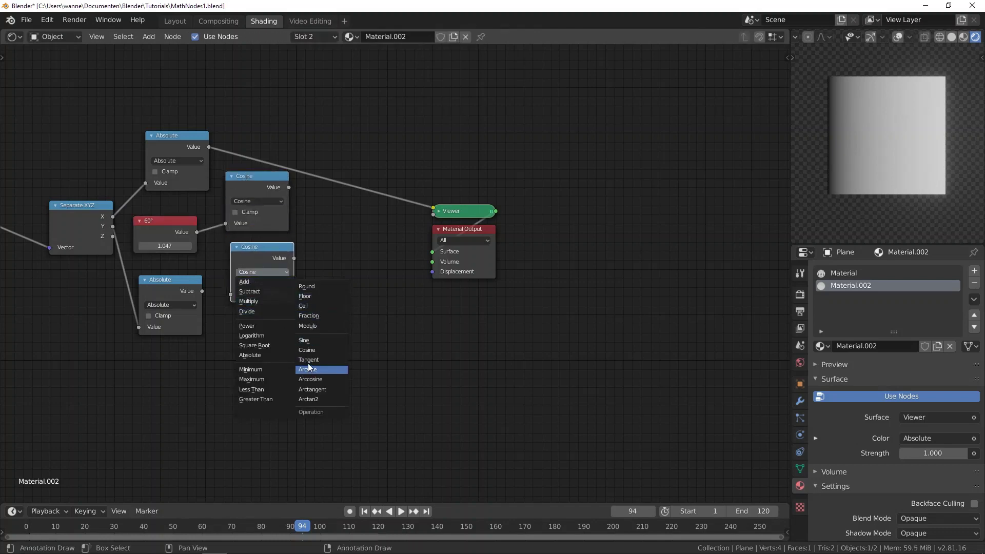
click(313, 340)
drag(185, 217, 232, 294)
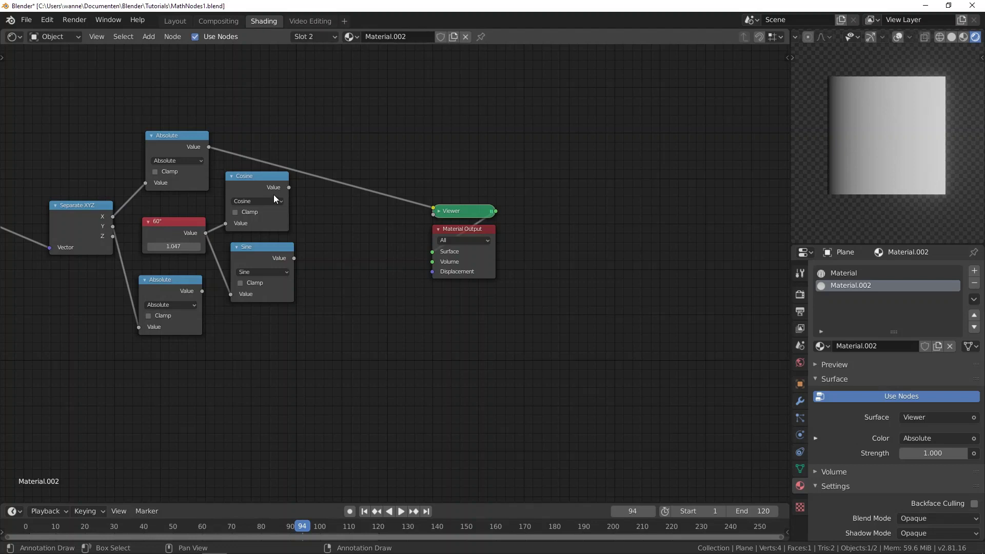
drag(261, 188, 264, 190)
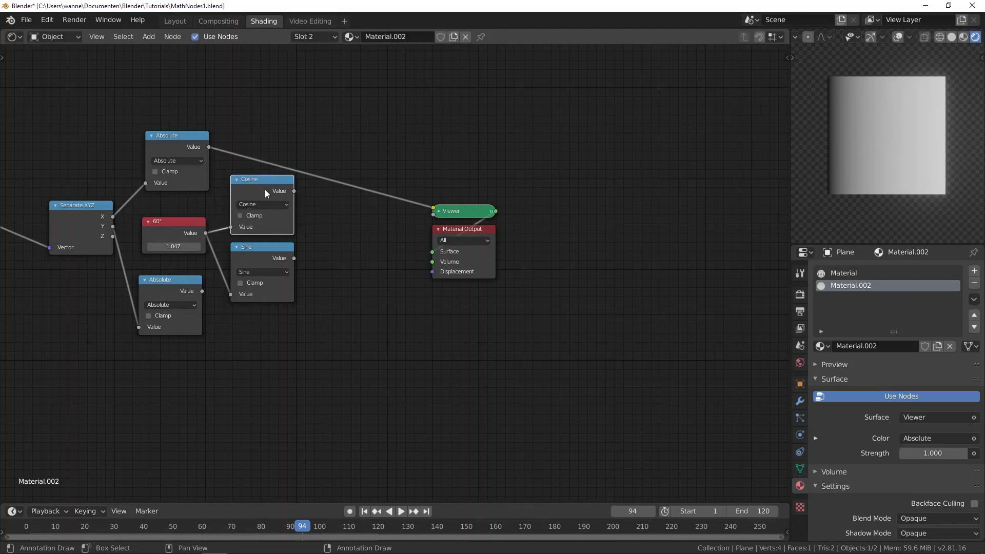
Move the Viewer and Material Output nodes together further away to make room for more math nodes.
shift+drag(390, 159, 510, 332)
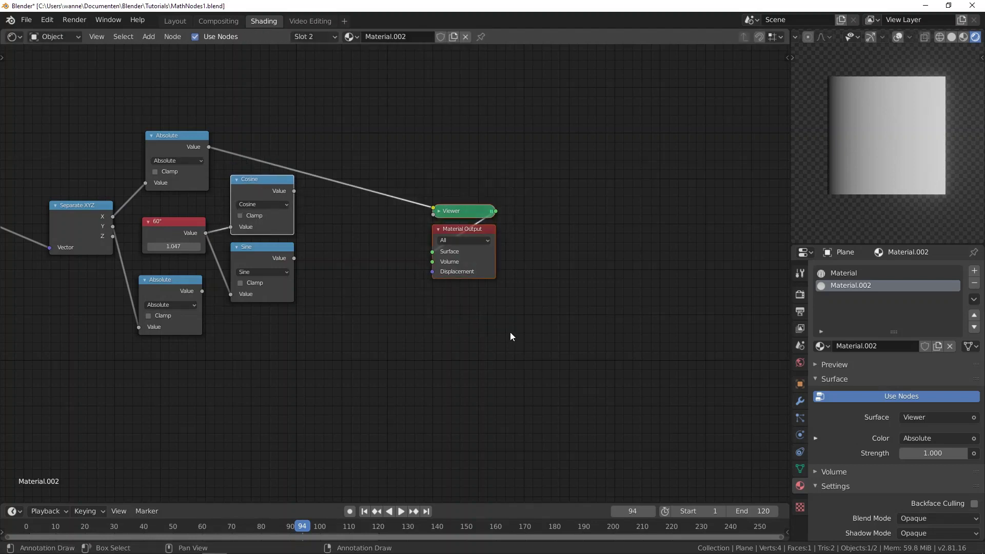
key(g)
right_click(601, 271)
drag(421, 156, 501, 298)
key(g)
click(667, 264)
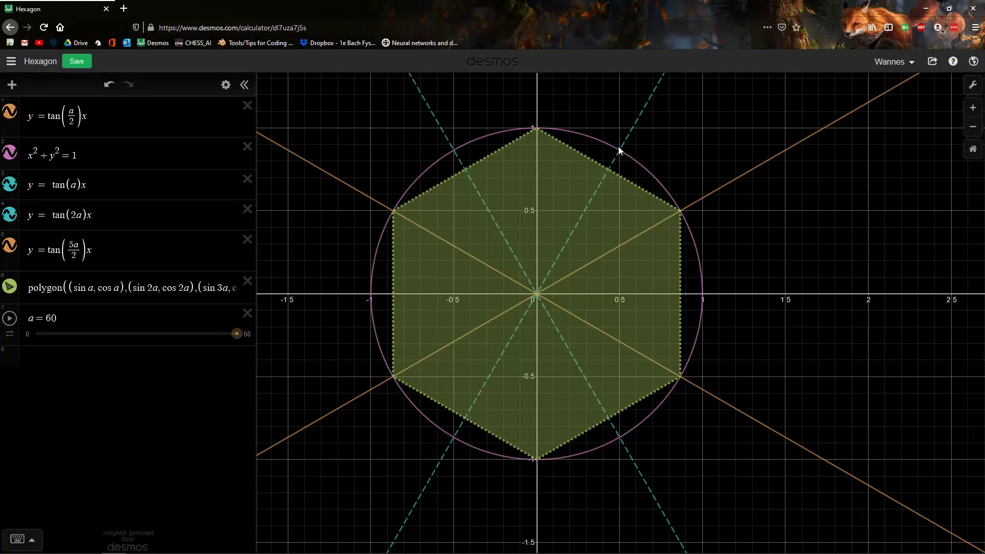
Check the Hexagon graph in Desmos and switch back to Blender's shader nodes.
key(alt+Tab)
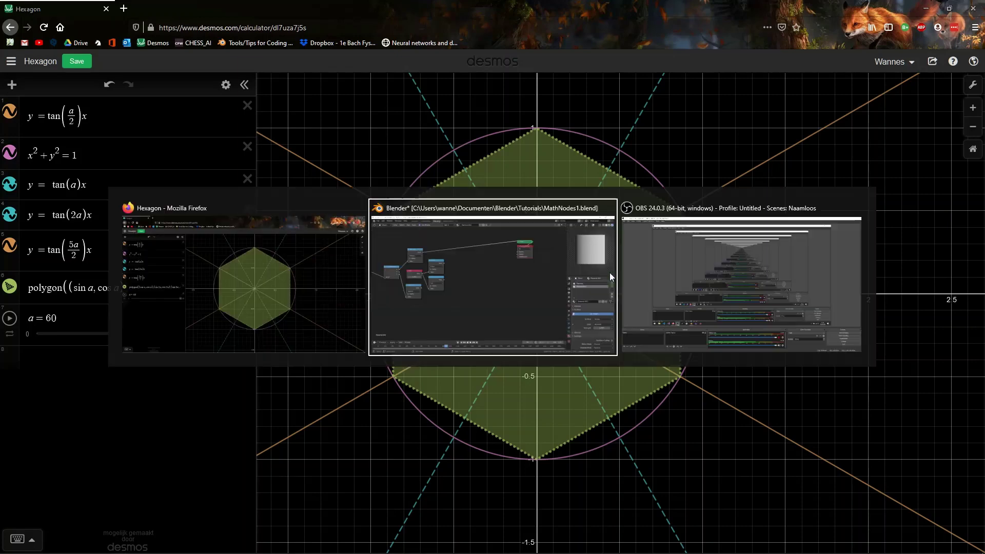
key(alt+Tab)
key(alt+Tab)
key(alt+Tab)
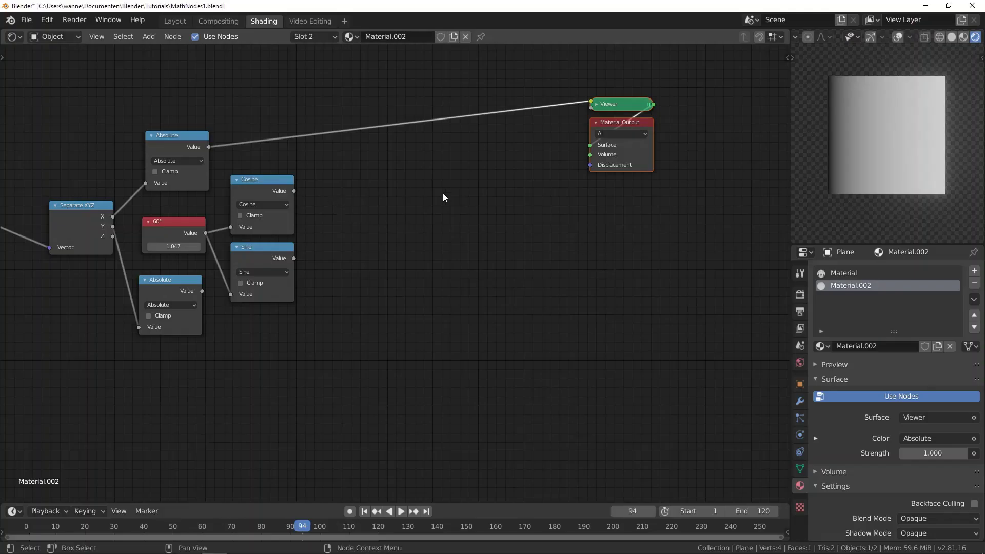
click(444, 197)
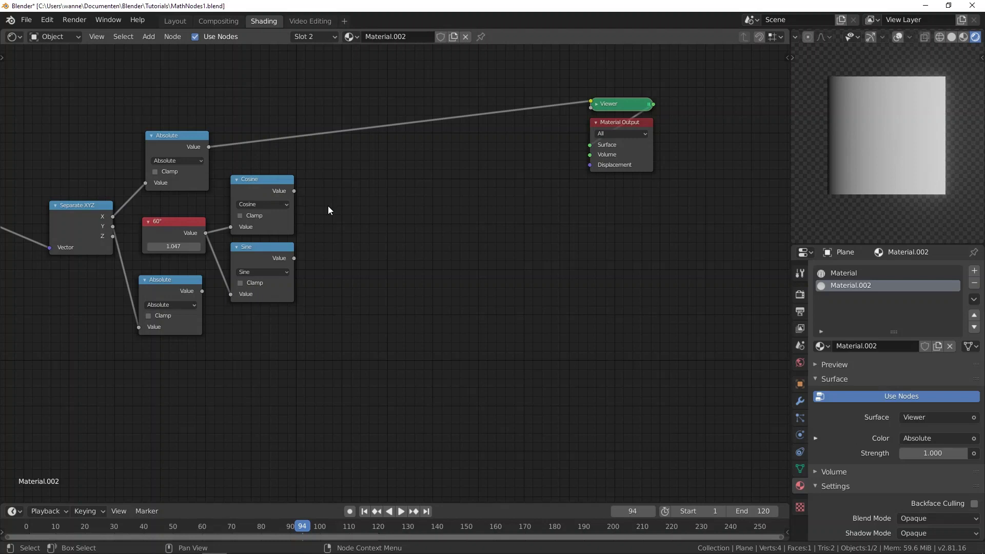
Add a Math node set to Multiply, with the upper Absolute node as first input and Cosine as second.
key(shift+a)
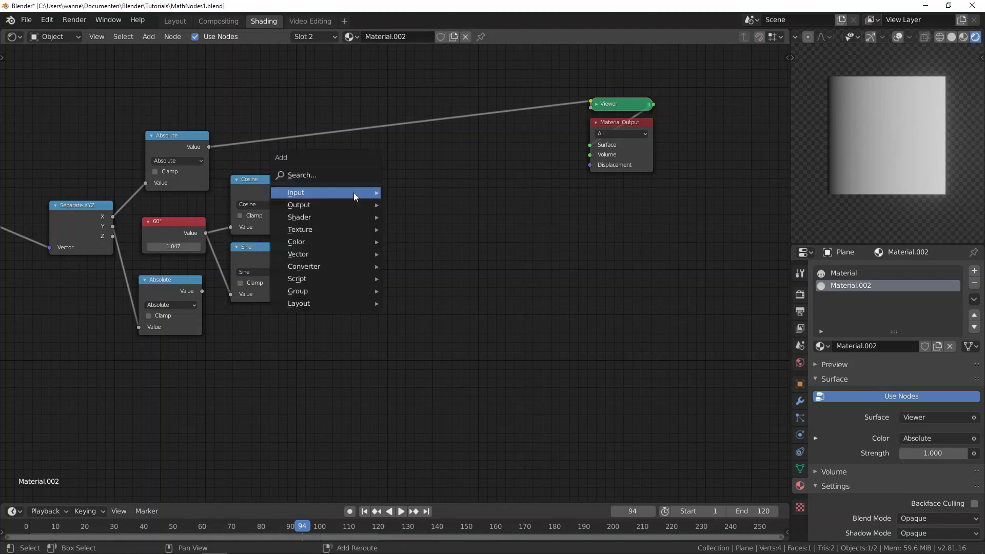
mouse_move(345, 266)
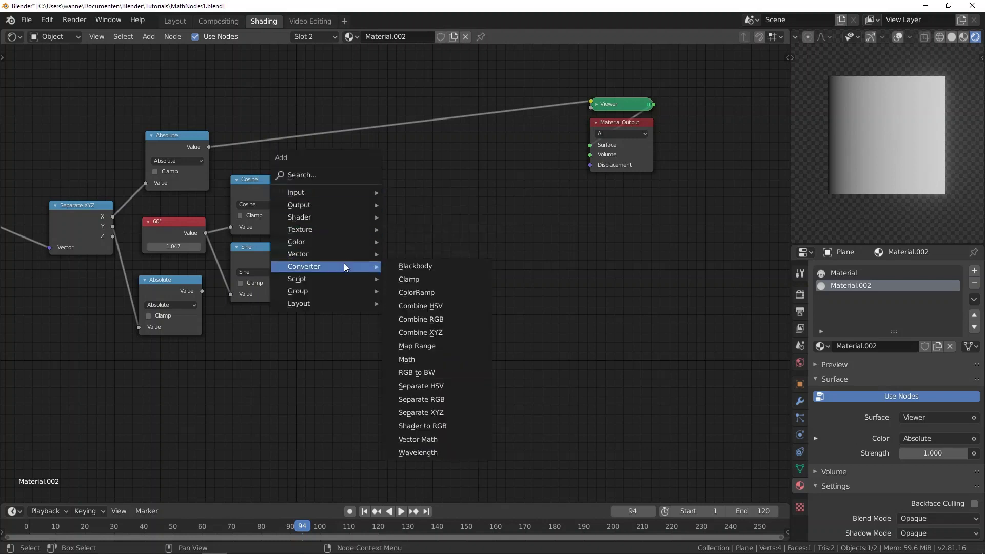
click(408, 359)
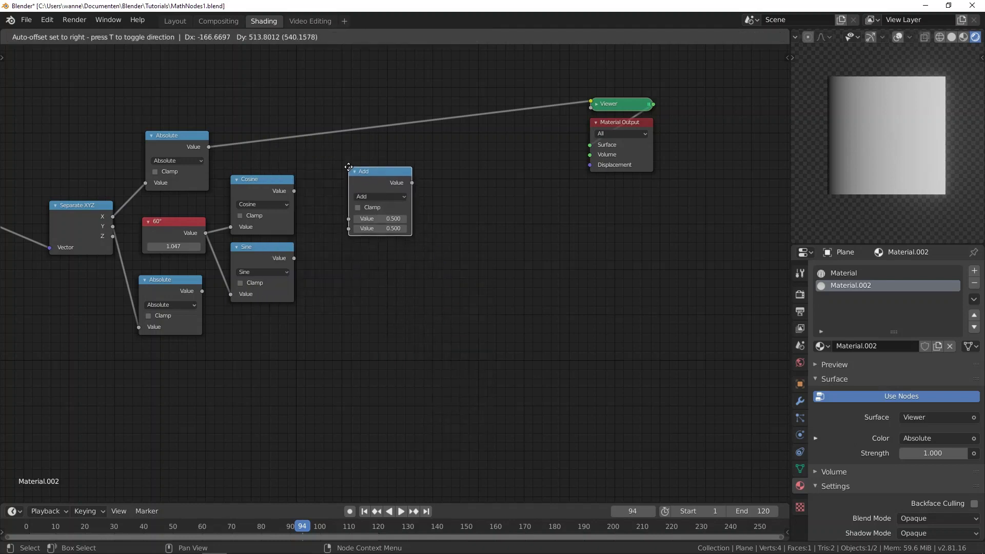
click(348, 167)
click(370, 197)
click(383, 227)
alt+right_drag(288, 193, 372, 217)
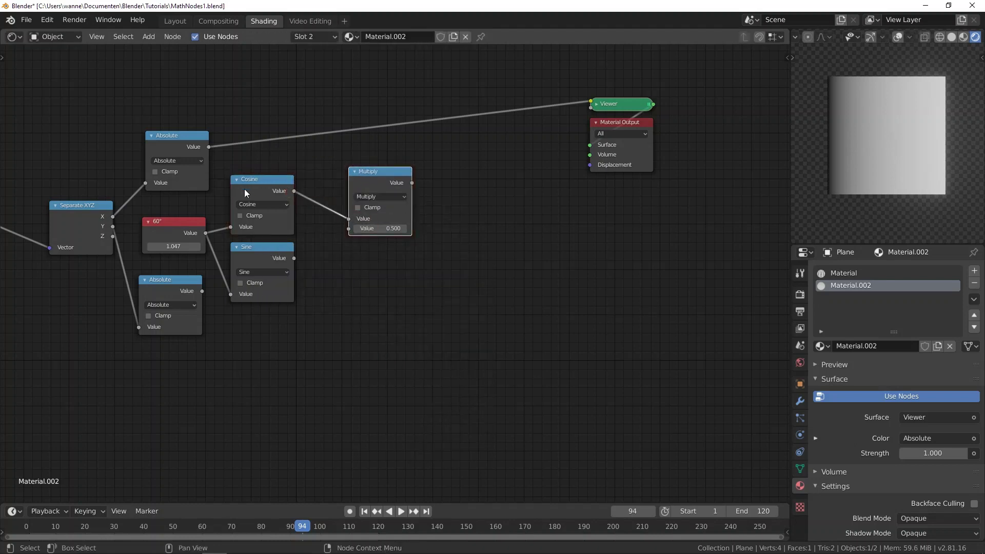
alt+right_drag(201, 146, 377, 180)
drag(377, 180, 395, 158)
drag(366, 206, 368, 196)
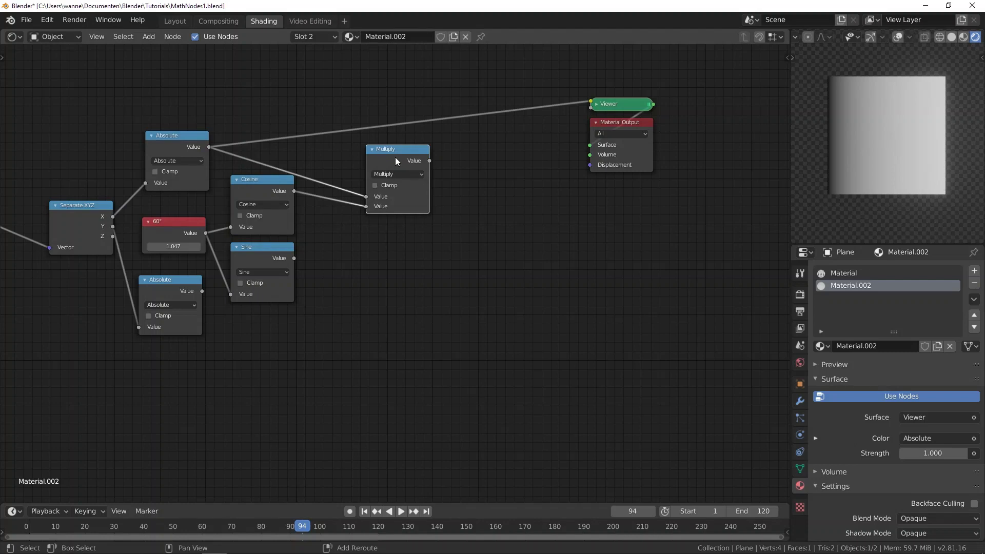
Duplicate the Multiply node below, connect the Sine and lower Absolute nodes to it, and move that Absolute node down.
key(shift+d)
click(388, 241)
alt+right_drag(242, 273, 352, 267)
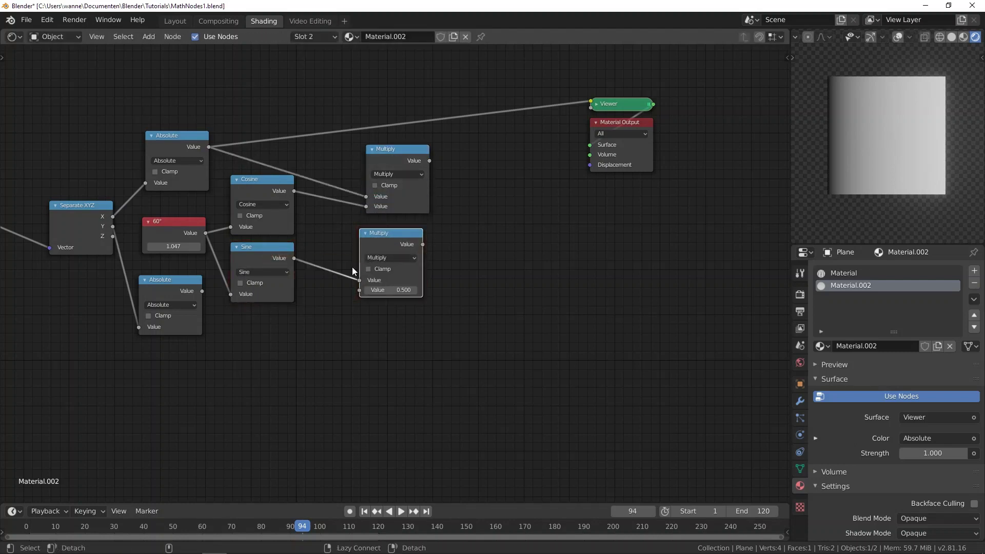
alt+right_drag(172, 285, 405, 297)
click(159, 287)
drag(159, 286, 163, 325)
Place a Math node set to Add after the Multiply nodes, sum both their outputs and preview it in the viewer.
key(shift+d)
click(478, 196)
click(479, 196)
click(475, 207)
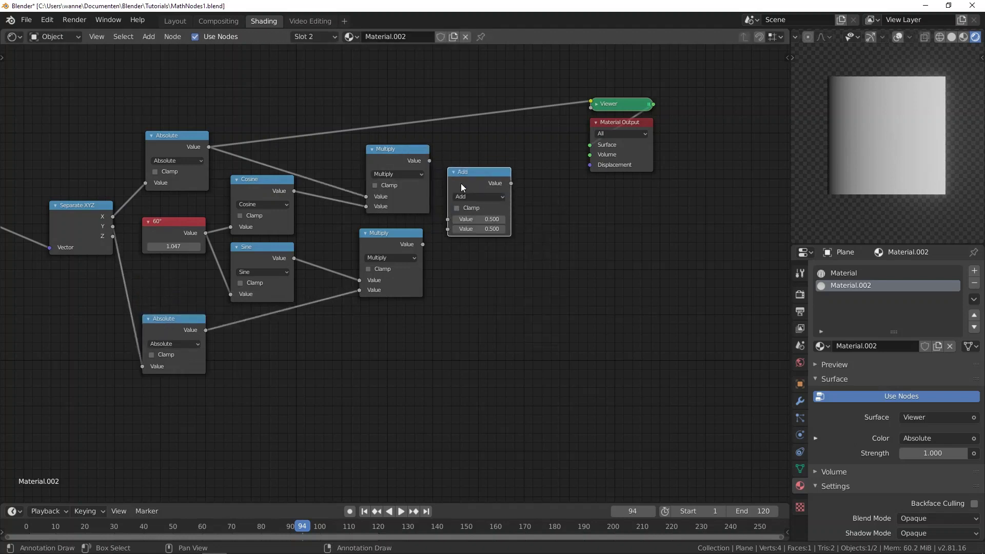
alt+right_drag(402, 156, 460, 195)
alt+right_drag(398, 251, 458, 231)
drag(391, 162, 391, 169)
ctrl+shift+click(483, 190)
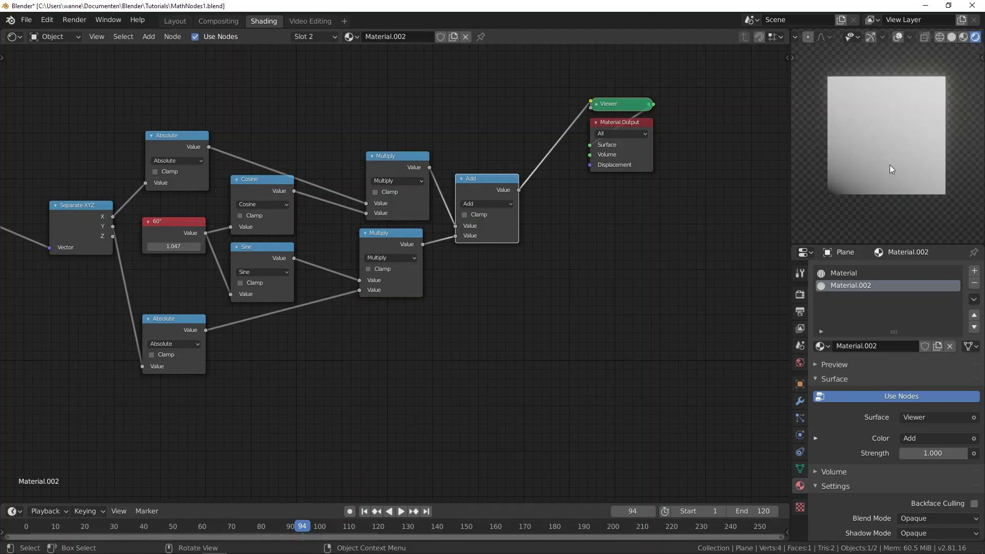
Feed the Separate XYZ node from the Texture Coordinate's Object output and preview the Add node again.
middle_drag(38, 352, 327, 336)
ctrl+shift+click(307, 244)
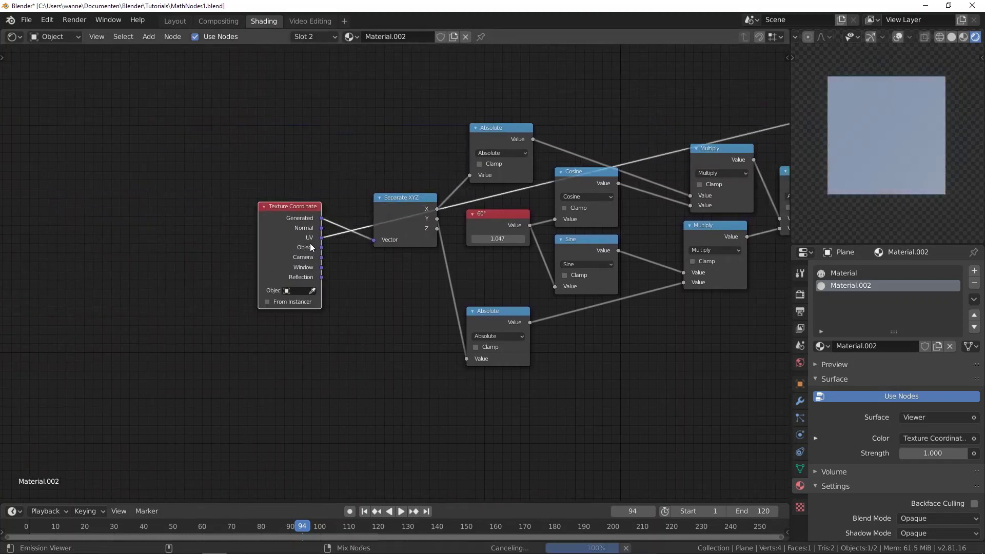
drag(320, 247, 371, 242)
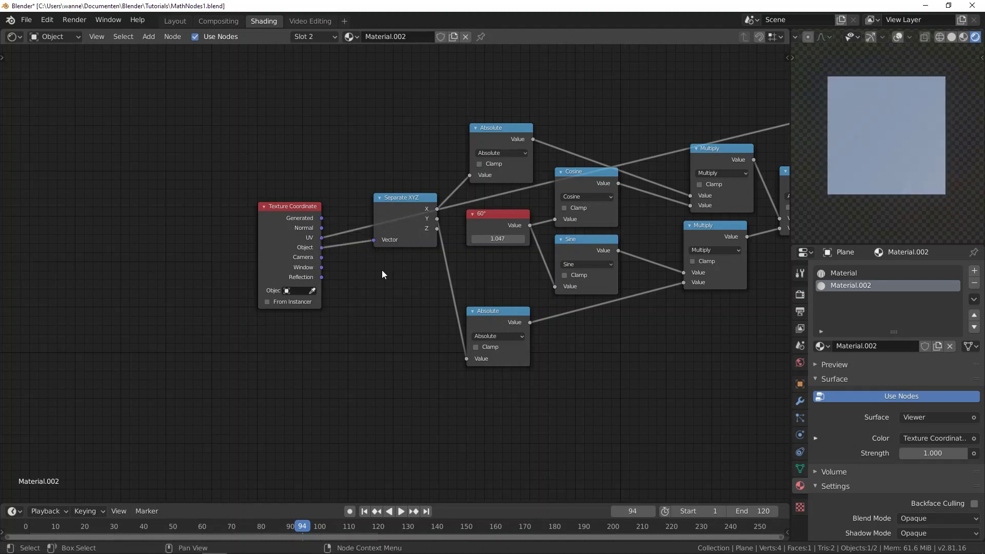
middle_drag(396, 287, 159, 297)
ctrl+shift+click(579, 189)
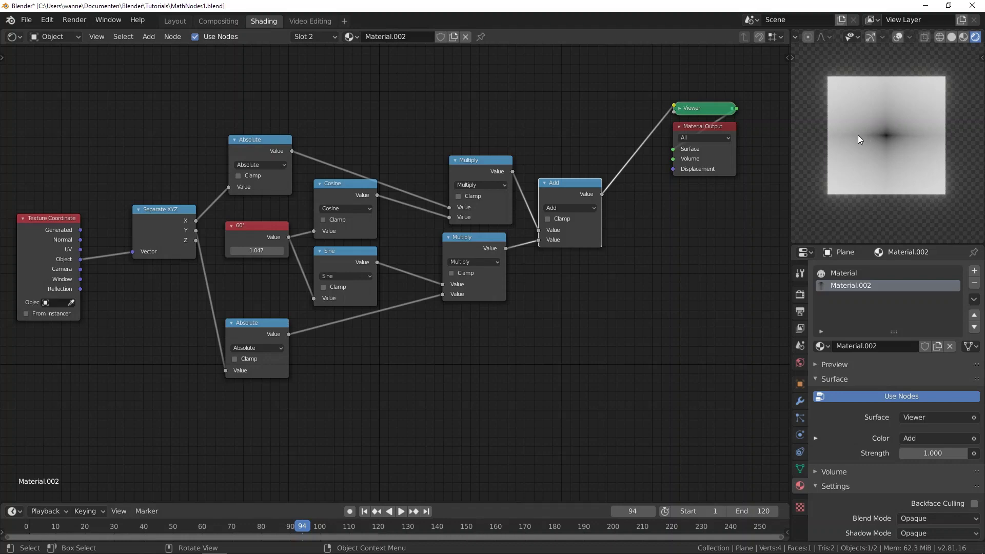
Move the Viewer and Material Output nodes further away, keeping the Add node close to the two Multiply nodes.
key(alt+Tab)
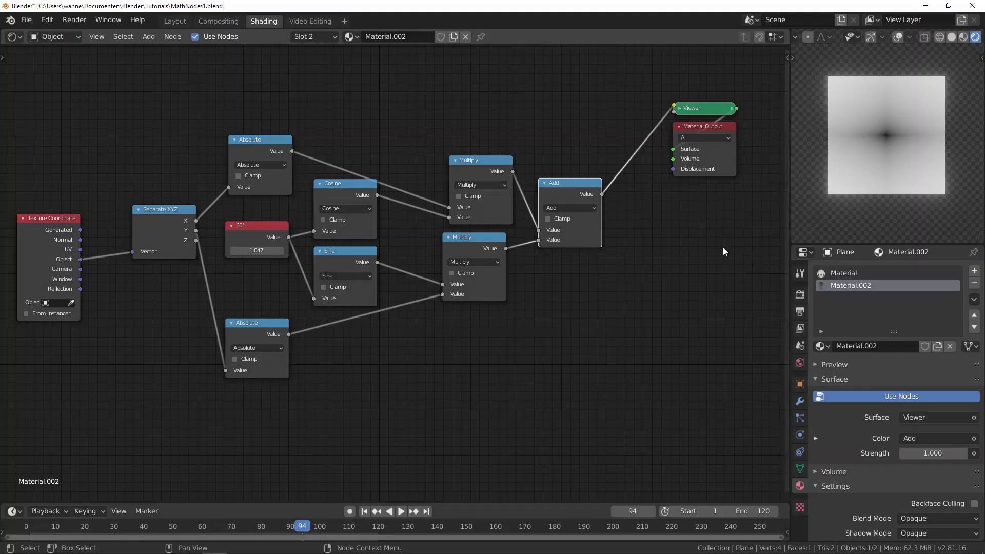
middle_drag(576, 171, 501, 254)
middle_drag(488, 147, 353, 133)
key(b)
drag(463, 179, 540, 276)
key(g)
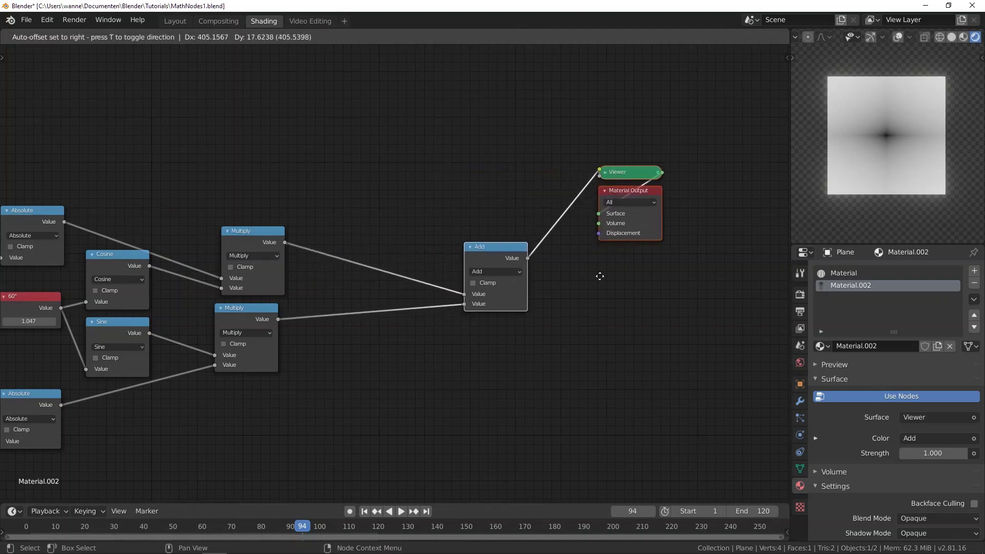
click(600, 276)
click(502, 258)
key(g)
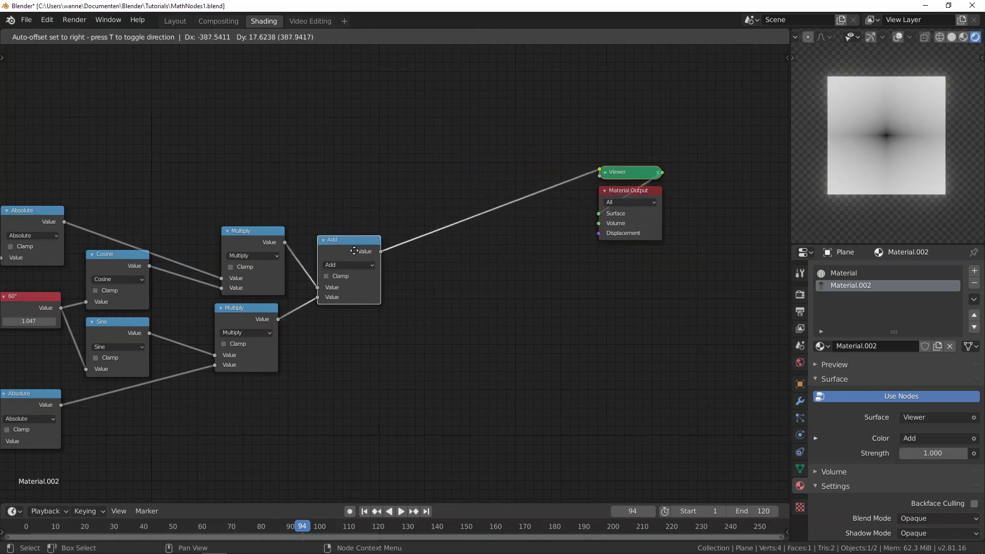
click(353, 250)
Insert a copy of the Add node before the viewer, set to Maximum of the upper Absolute and the Add outputs.
key(shift+d)
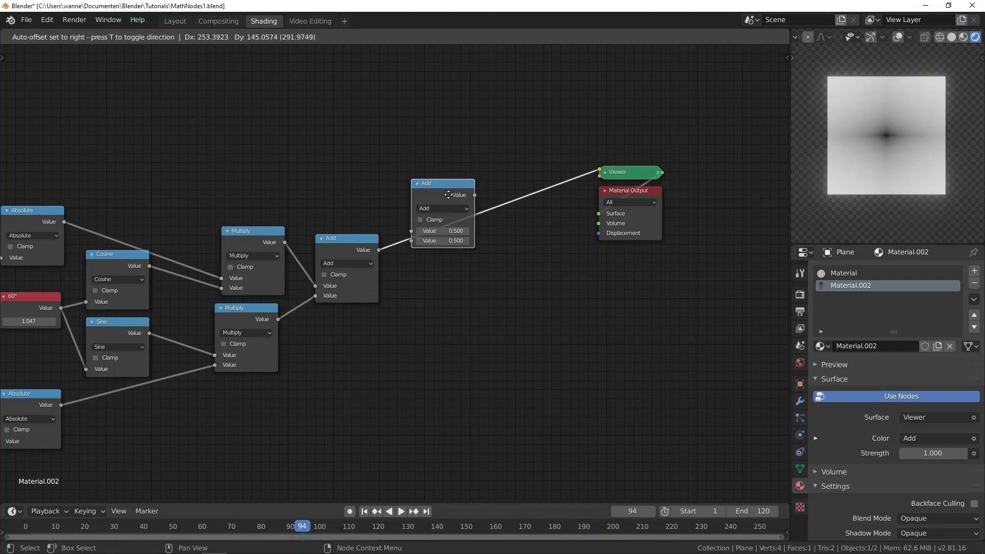
click(449, 195)
drag(448, 198, 455, 153)
click(454, 156)
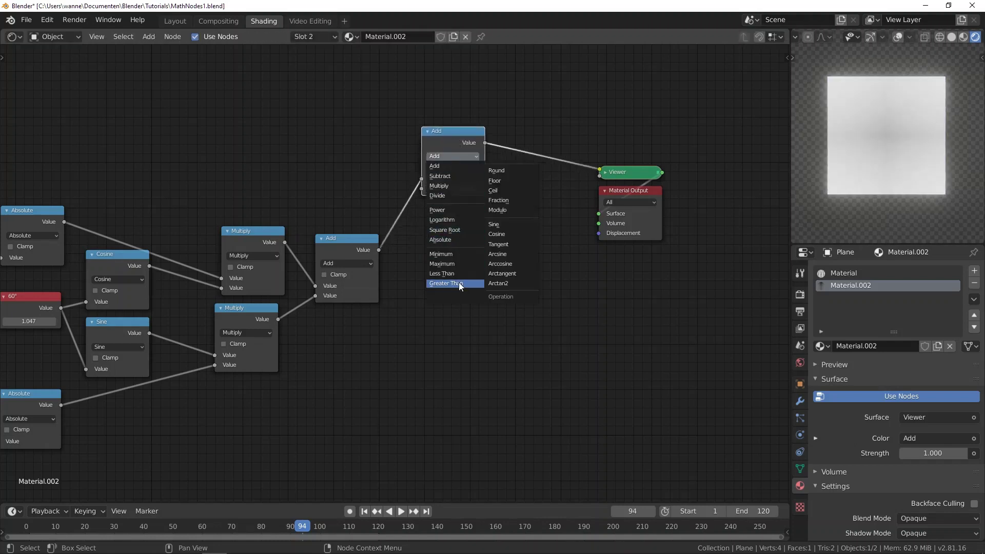
click(446, 263)
drag(421, 188, 62, 221)
mouse_move(422, 180)
mouse_down()
mouse_move(426, 196)
mouse_move(422, 188)
mouse_up()
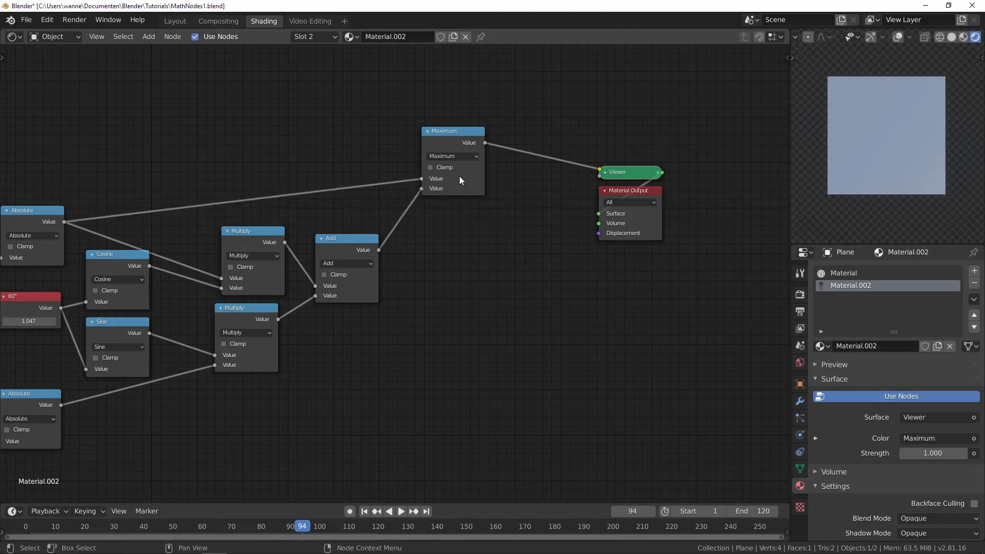
drag(470, 139, 476, 163)
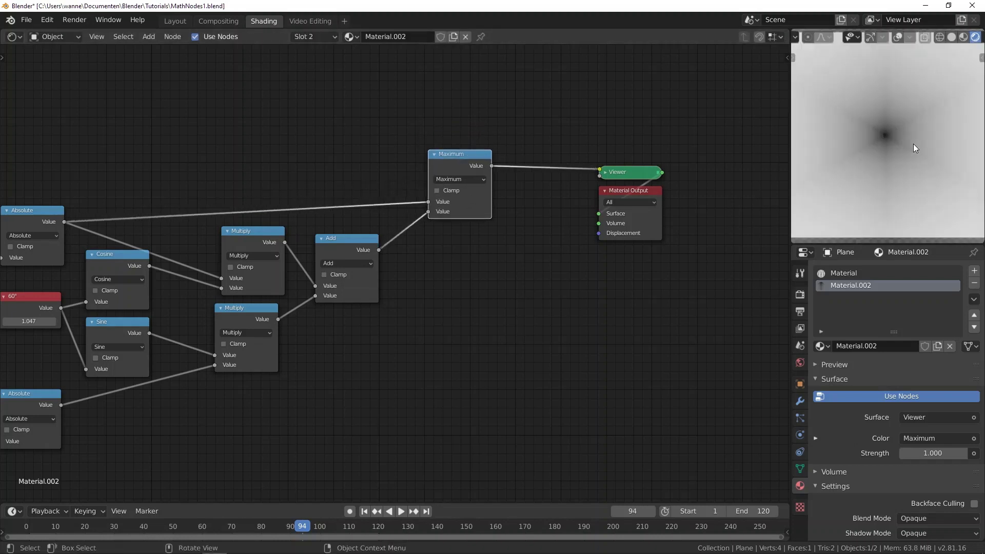
Move the Viewer and Material Output nodes further away and insert a Math node between Maximum and the Viewer.
middle_drag(548, 268, 288, 253)
drag(340, 135, 463, 262)
key(g)
click(507, 275)
key(shift+a)
mouse_move(405, 223)
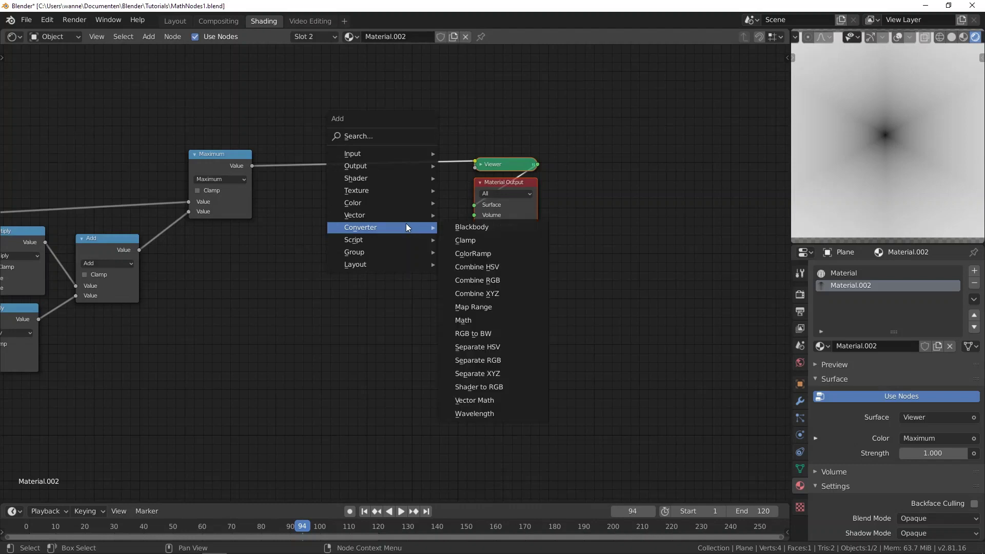
click(475, 321)
click(319, 149)
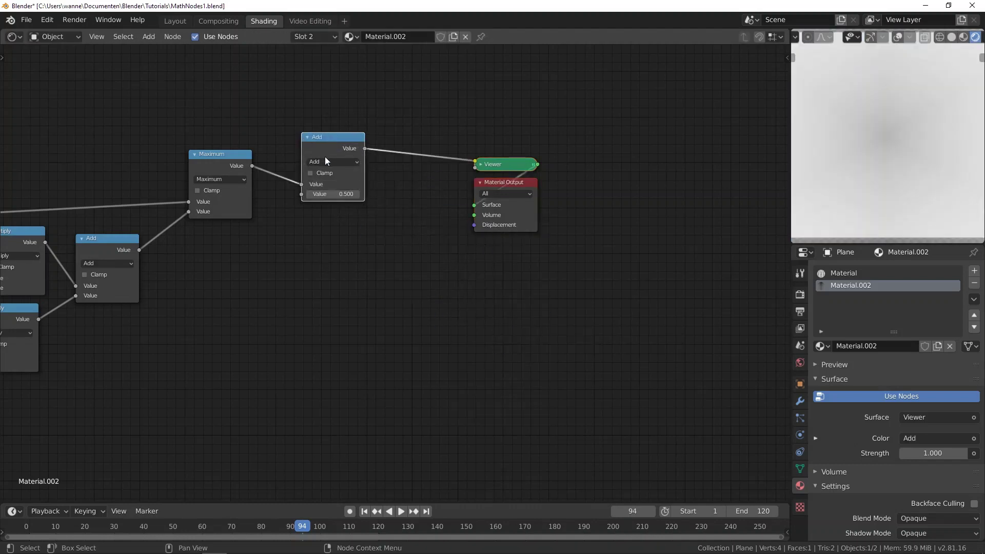
Set the new Math node to Less Than with a threshold of 0.530.
click(350, 165)
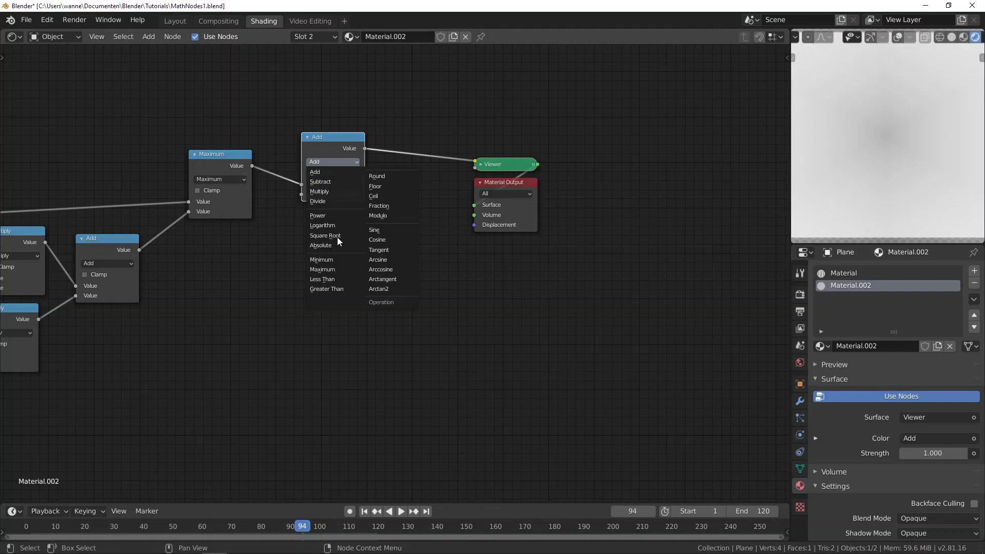
click(340, 283)
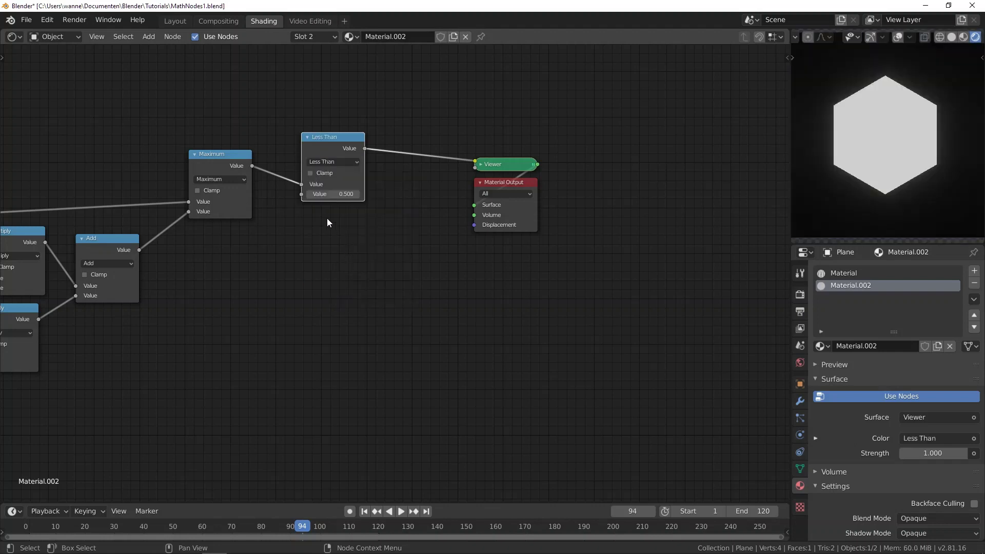
shift+drag(336, 194, 344, 194)
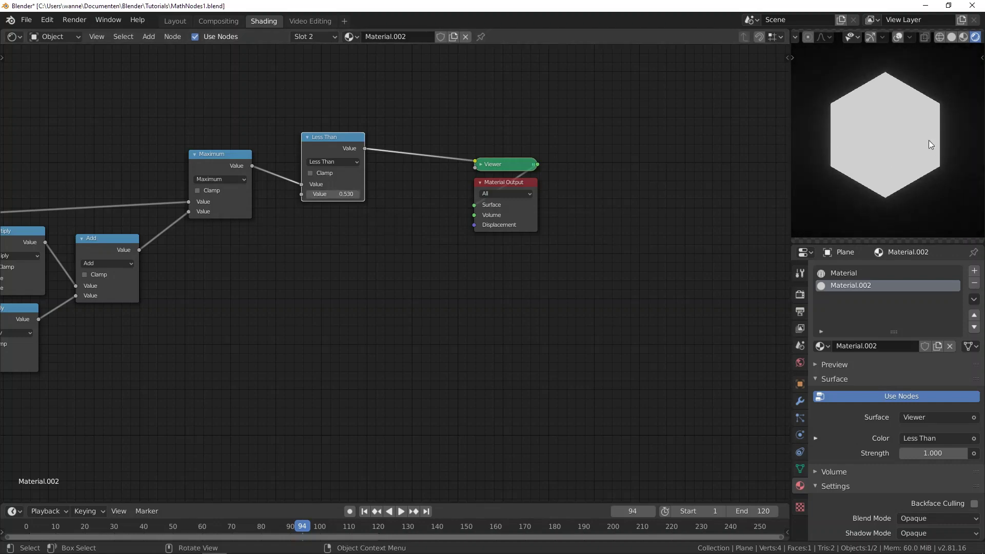
scroll(957, 143, down, 4)
scroll(937, 140, up, 2)
Insert a Vector Math node set to Scale between the Less Than node and the Viewer.
middle_drag(351, 324, 589, 356)
middle_drag(442, 323, 568, 323)
scroll(524, 187, down, 2)
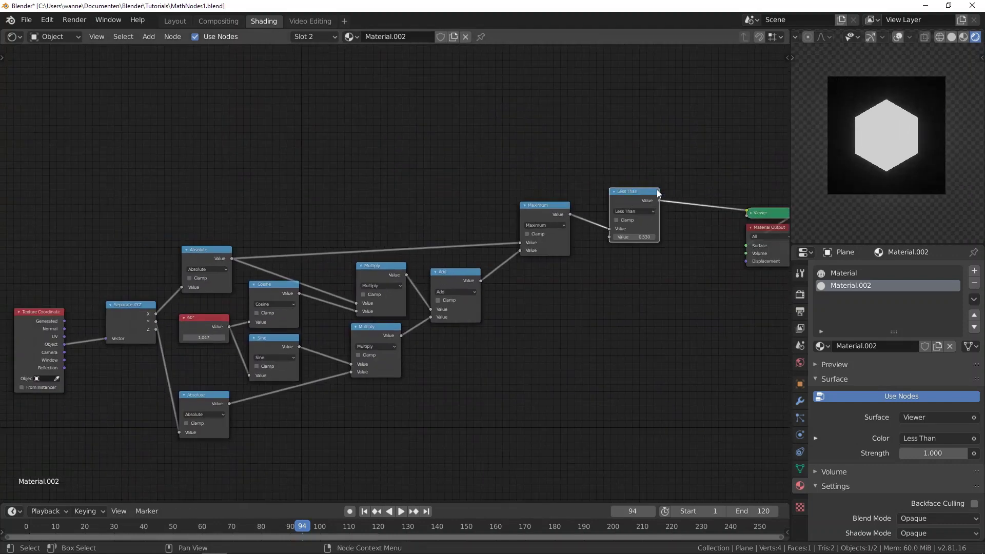
key(shift+a)
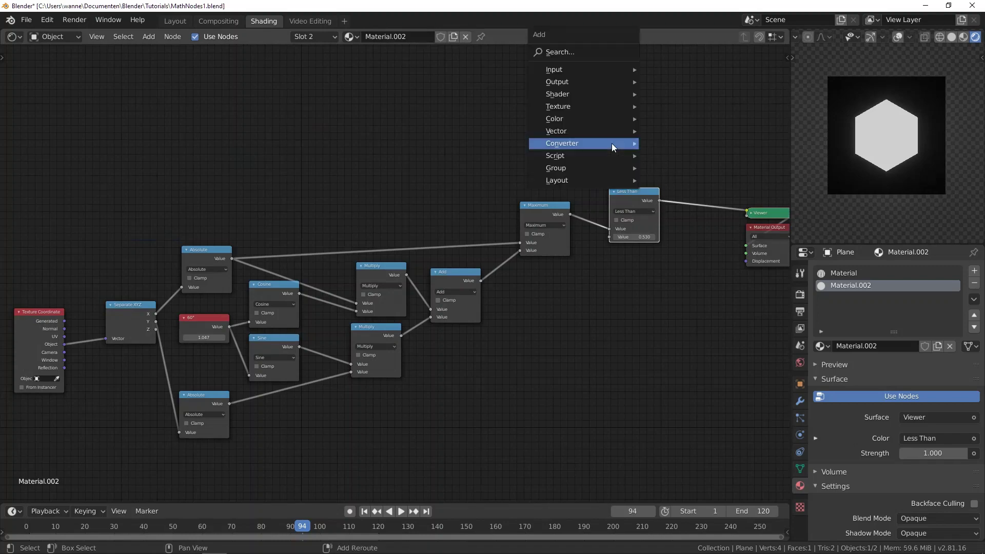
mouse_move(612, 144)
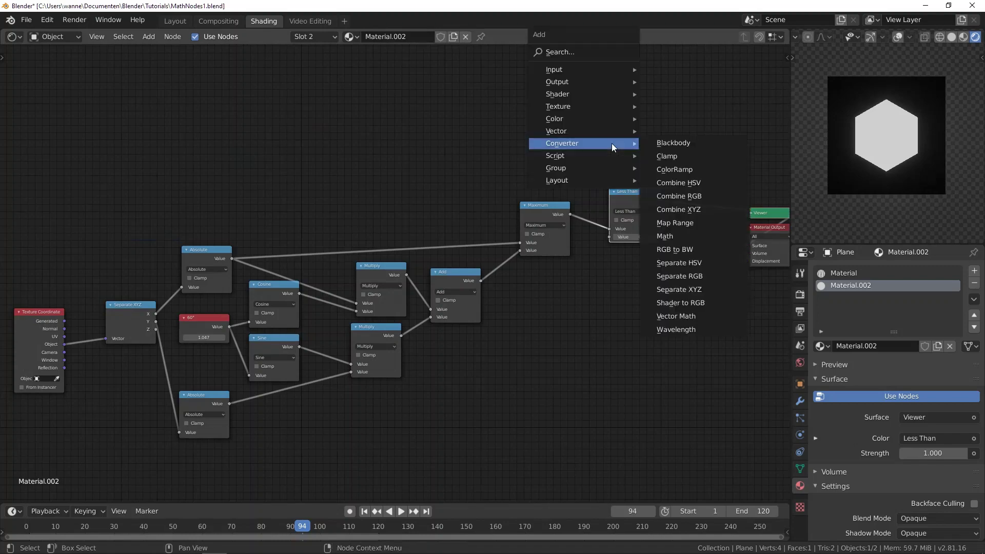
click(696, 315)
click(687, 156)
click(713, 180)
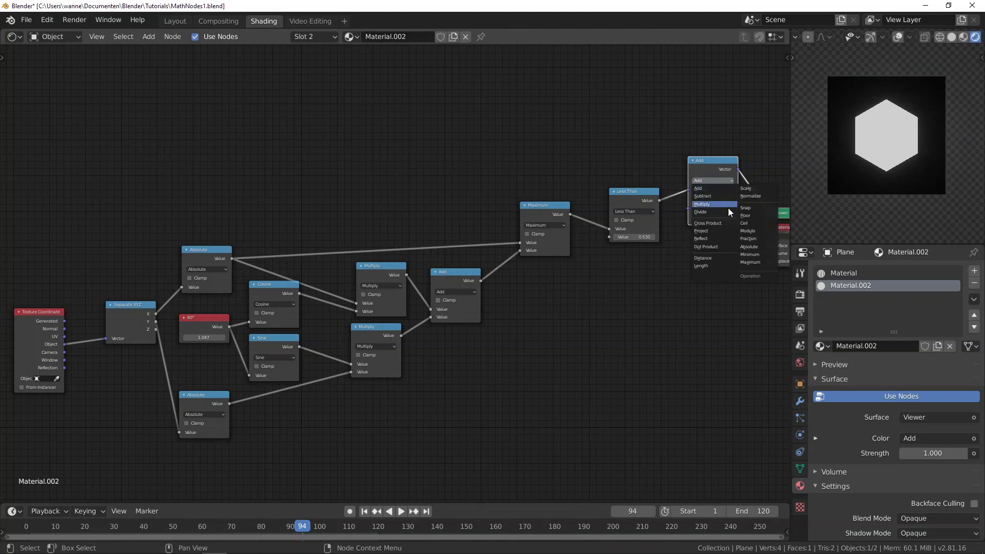
click(746, 189)
Feed the Scale node's Scale input from Less Than only, and its Vector input from the Texture Coordinate's Object output.
drag(659, 201, 689, 197)
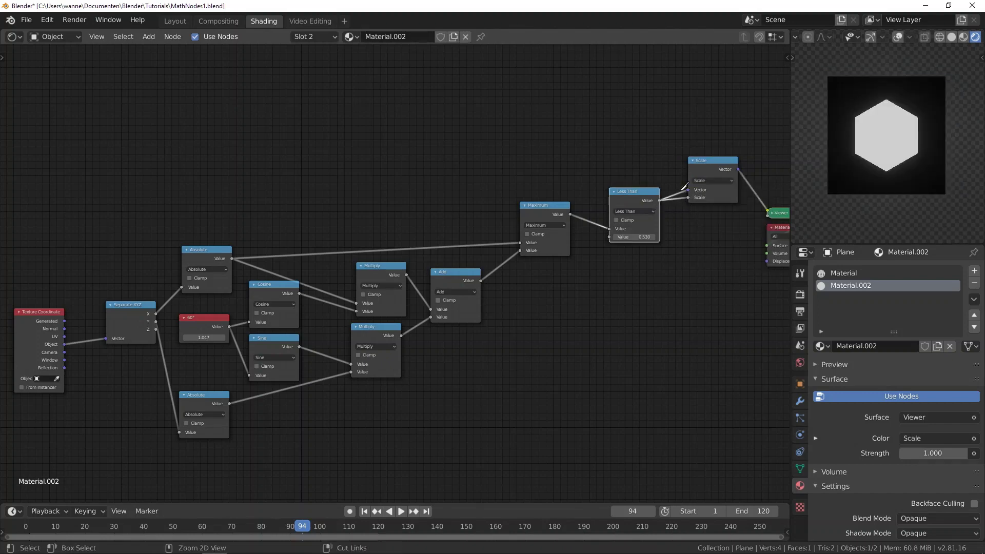
ctrl+right_drag(680, 196, 680, 197)
scroll(226, 285, down, 2)
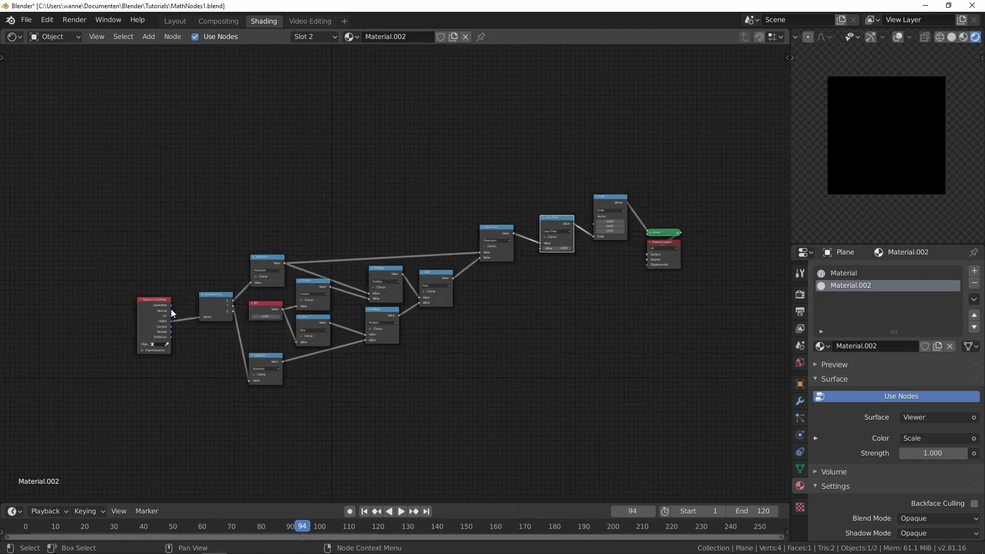
drag(171, 321, 592, 224)
middle_drag(583, 184, 453, 209)
scroll(904, 140, up, 5)
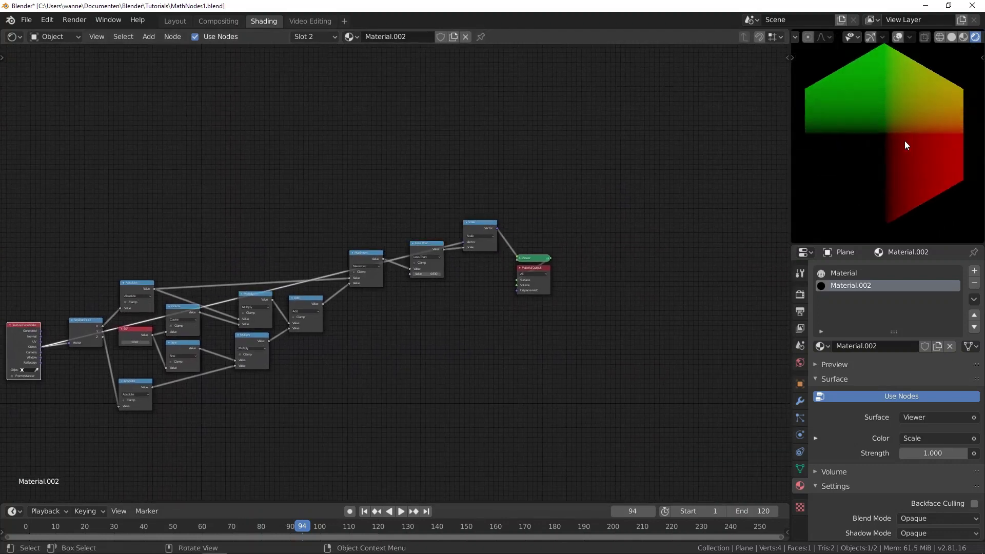
Set the Less Than node's threshold to 0.580.
scroll(409, 325, up, 3)
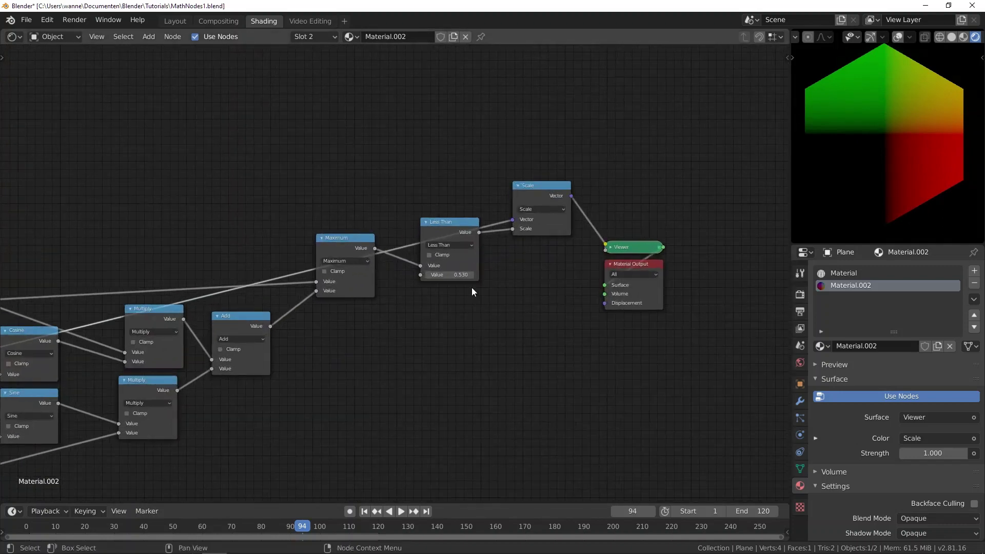
scroll(472, 288, up, 1)
click(457, 275)
text(0.77)
key(Return)
drag(465, 276, 450, 275)
scroll(824, 191, down, 5)
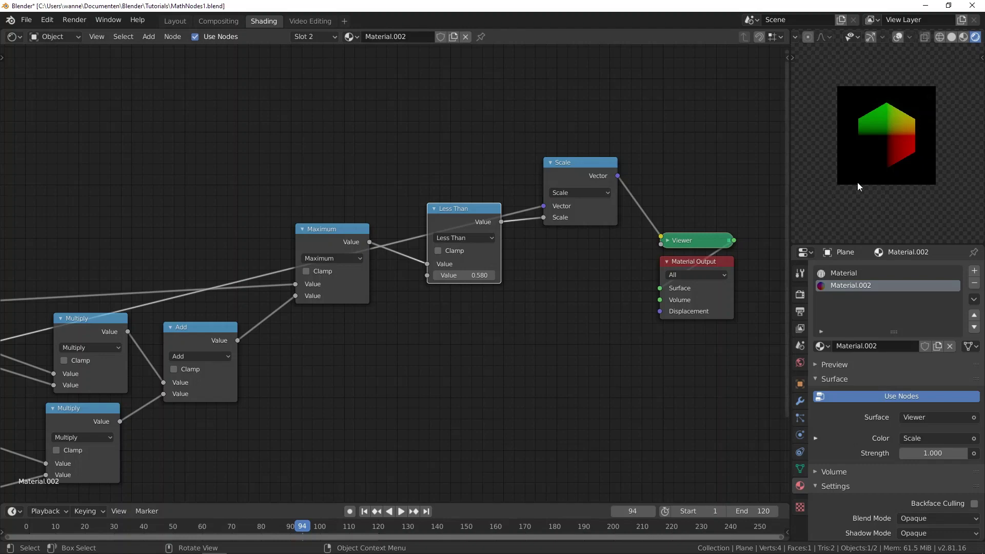
Switch to the plane's first material slot, Material, and examine the node layout inside its HexGrid group before leaving the group.
middle_drag(344, 405, 550, 64)
scroll(486, 210, down, 7)
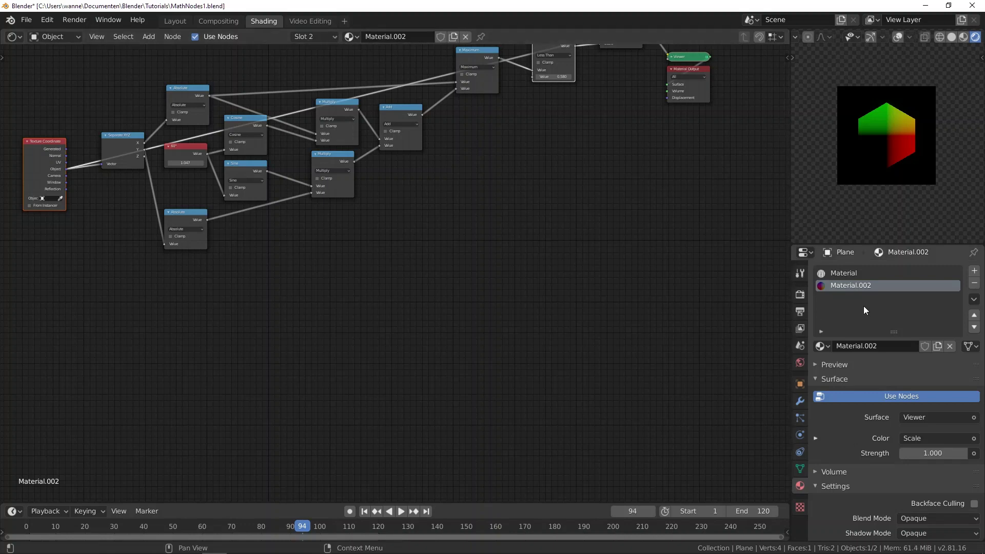
click(851, 274)
middle_drag(131, 411, 344, 228)
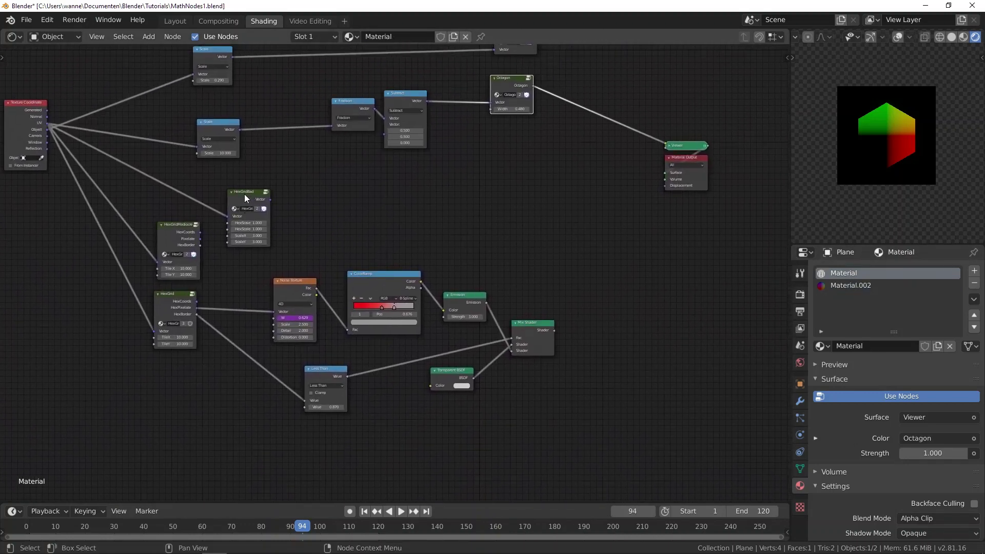
click(177, 296)
key(Tab)
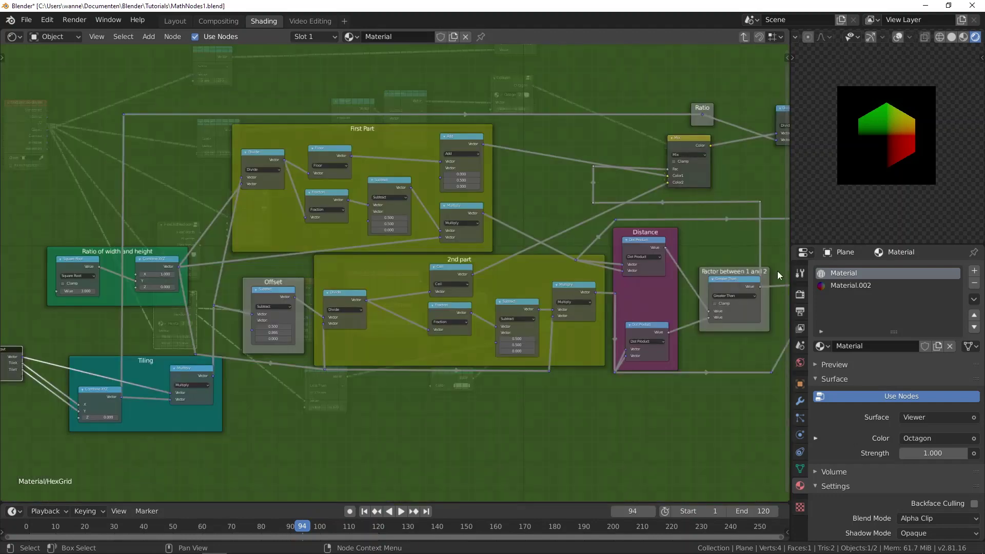
scroll(648, 216, down, 2)
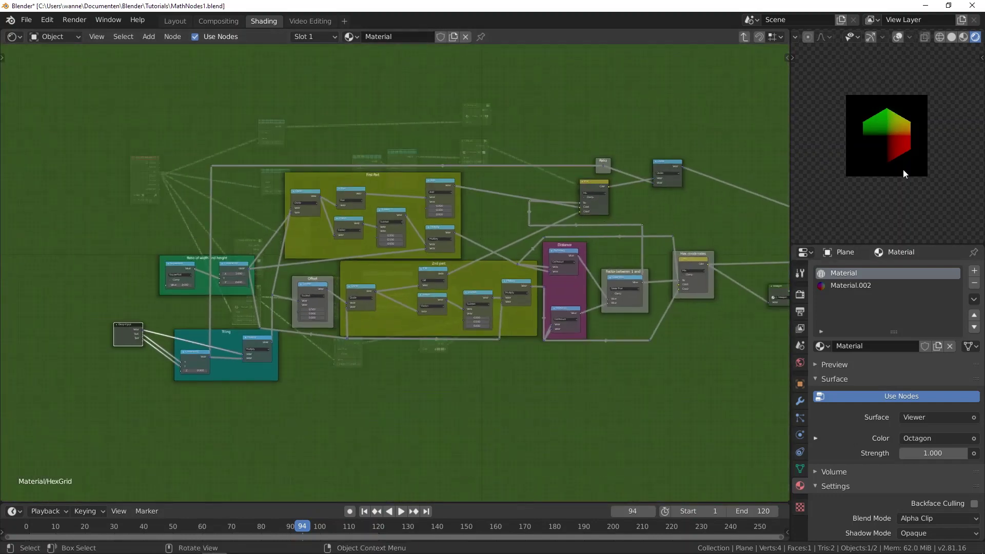
key(Tab)
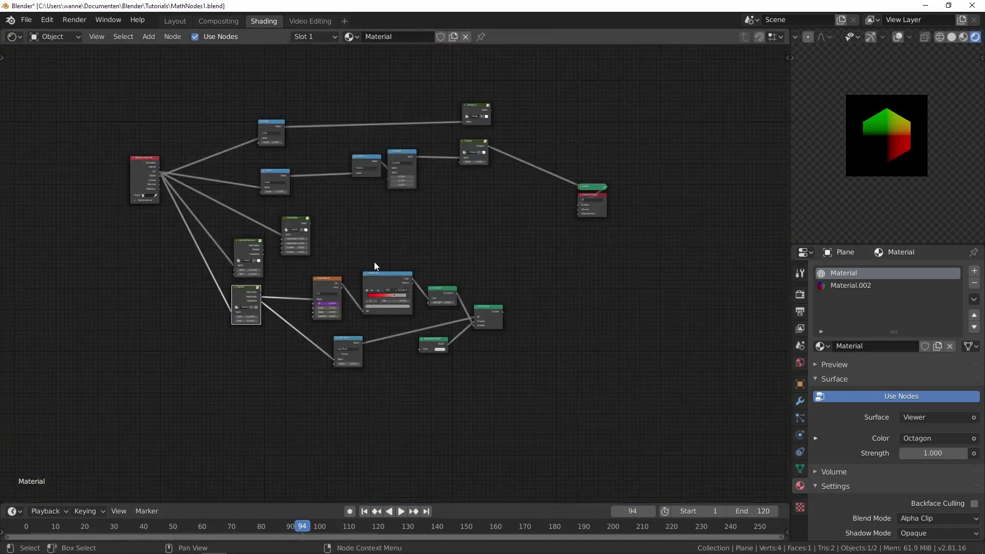
Preview the HexGrid node in the viewer and remove the Material.002 slot from the plane.
ctrl+shift+click(247, 296)
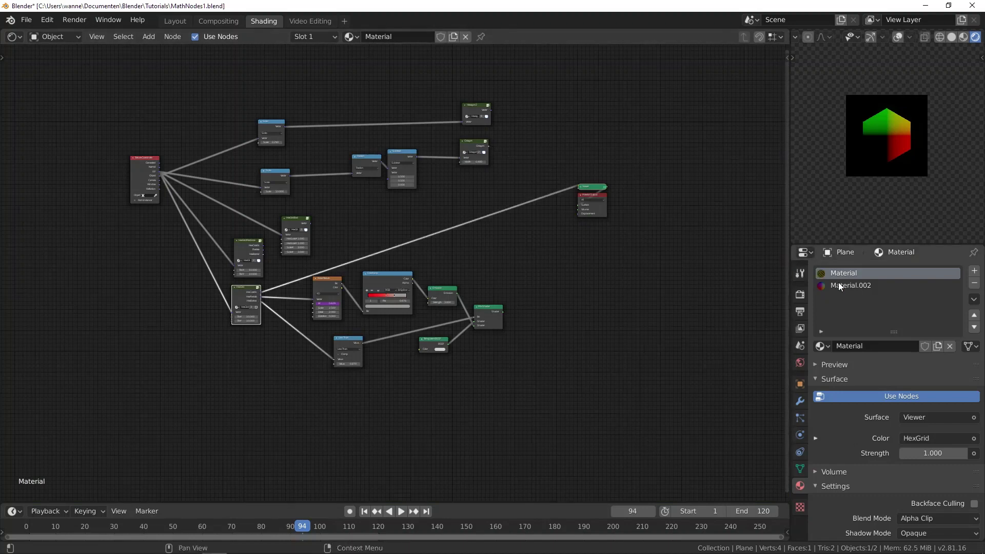
click(821, 347)
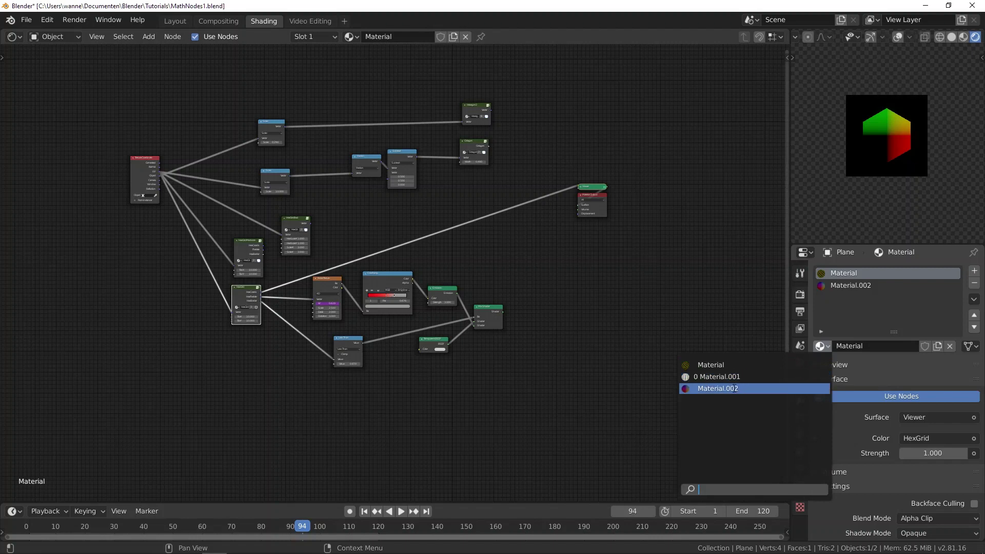
click(740, 364)
click(866, 286)
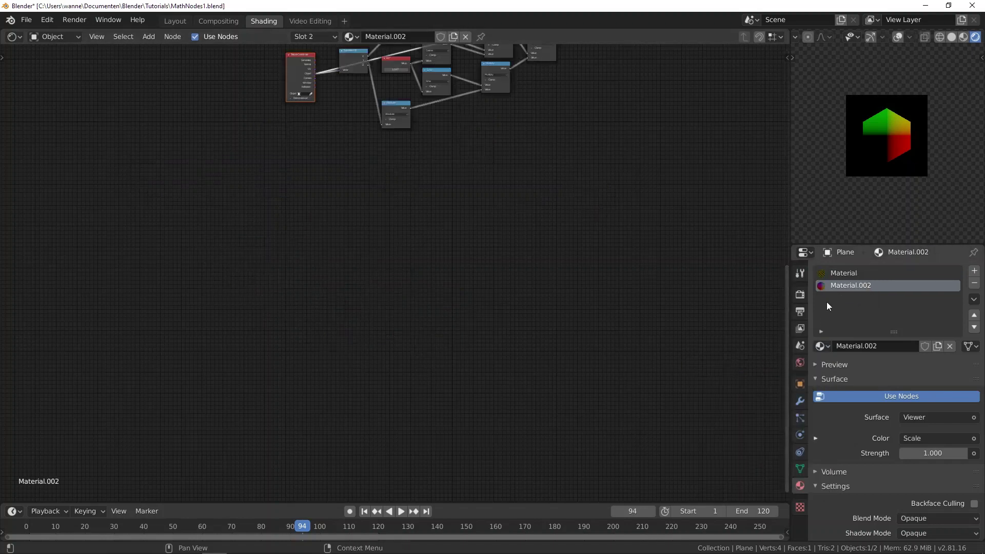
click(822, 349)
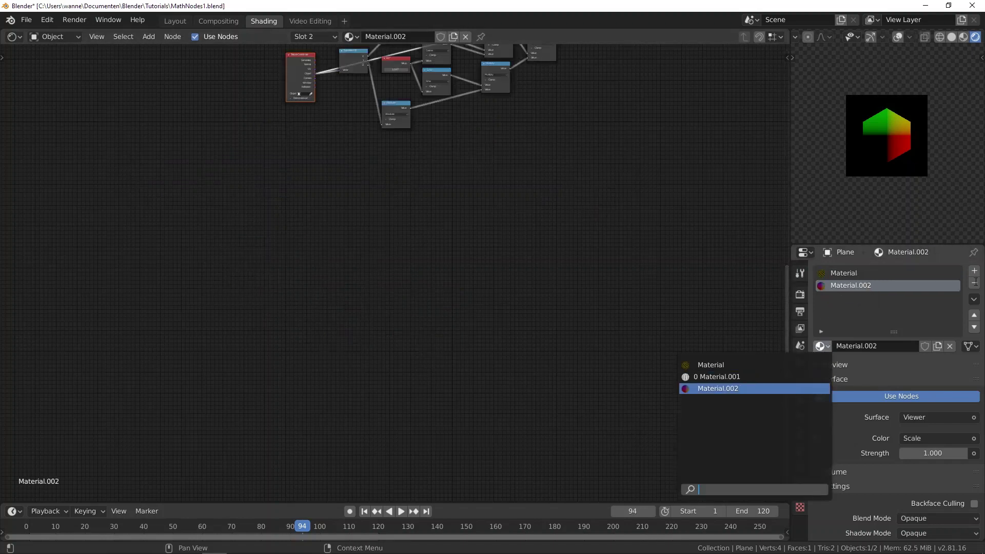
click(972, 284)
click(975, 283)
Inspect the hexagon tiling and cycle the viewer through the HexGrid node's outputs, ending on HexBorder.
scroll(898, 155, up, 5)
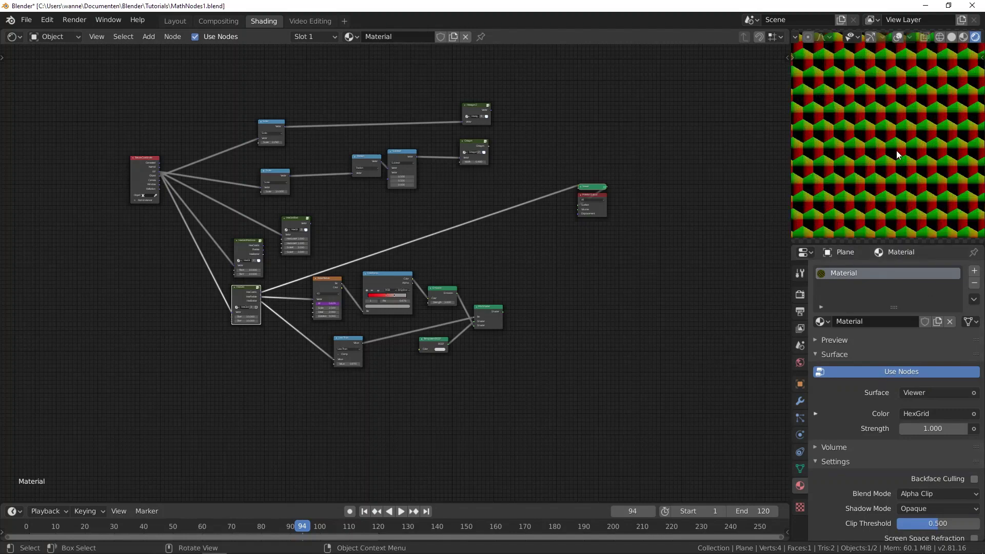
scroll(898, 155, down, 4)
scroll(860, 288, down, 2)
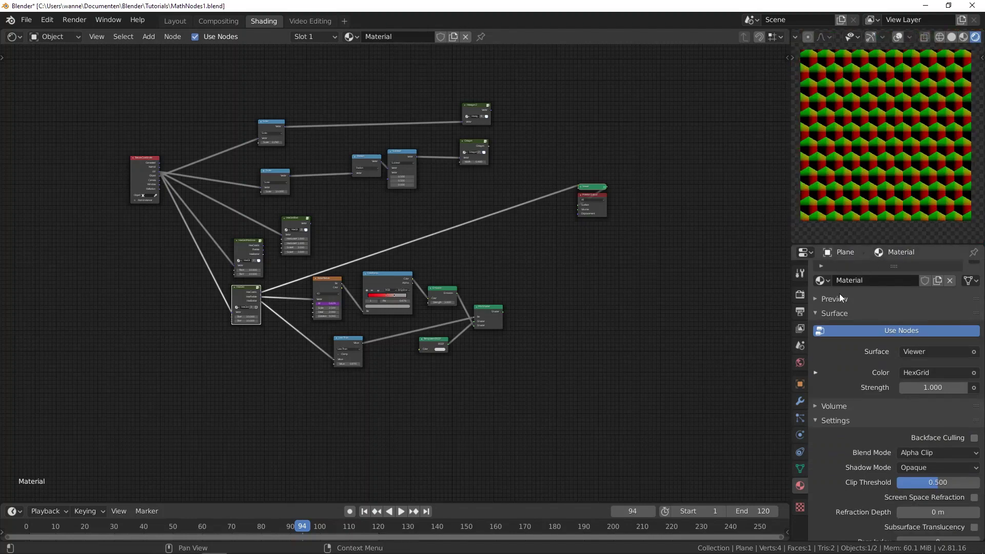
scroll(840, 293, up, 2)
scroll(256, 334, up, 3)
ctrl+shift+click(160, 303)
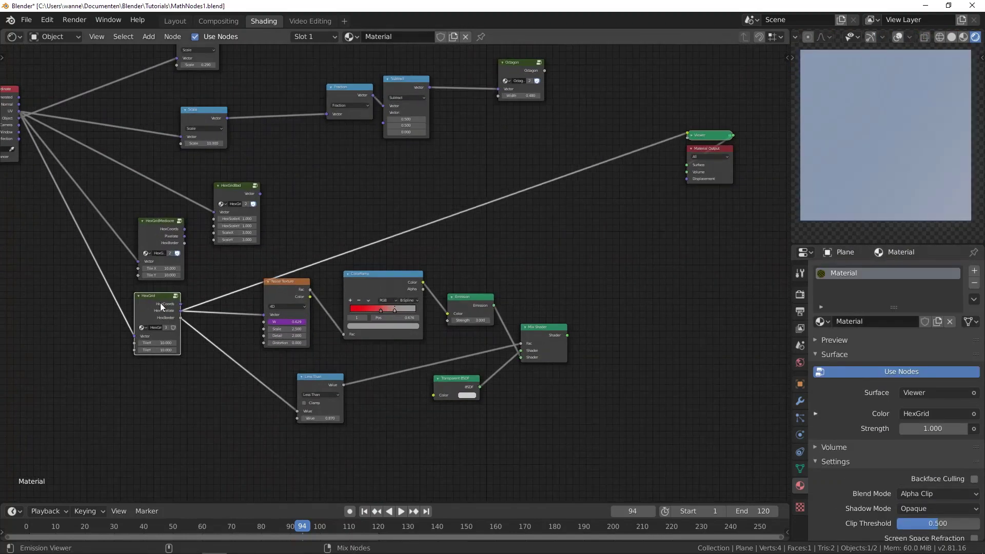
ctrl+shift+click(160, 303)
ctrl+shift+click(159, 306)
ctrl+shift+click(161, 310)
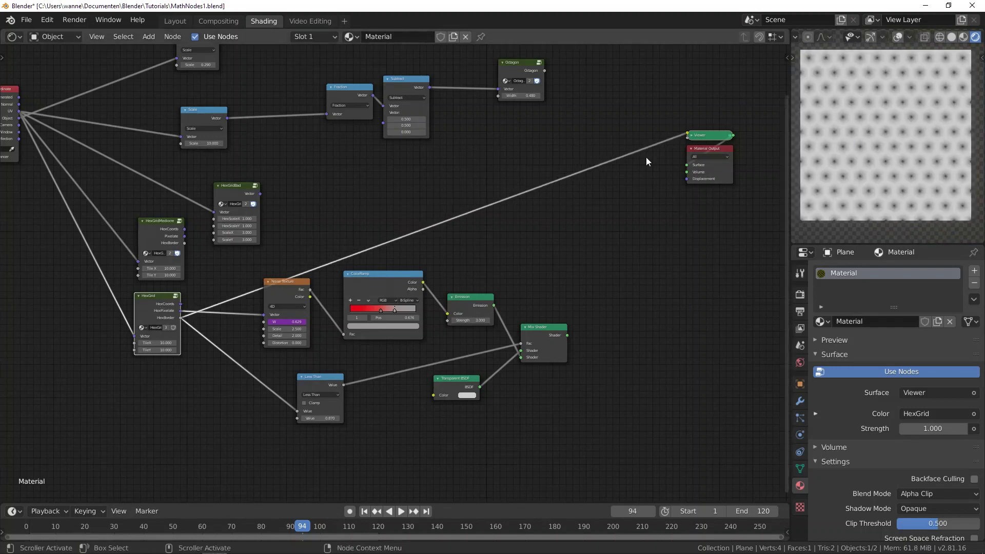